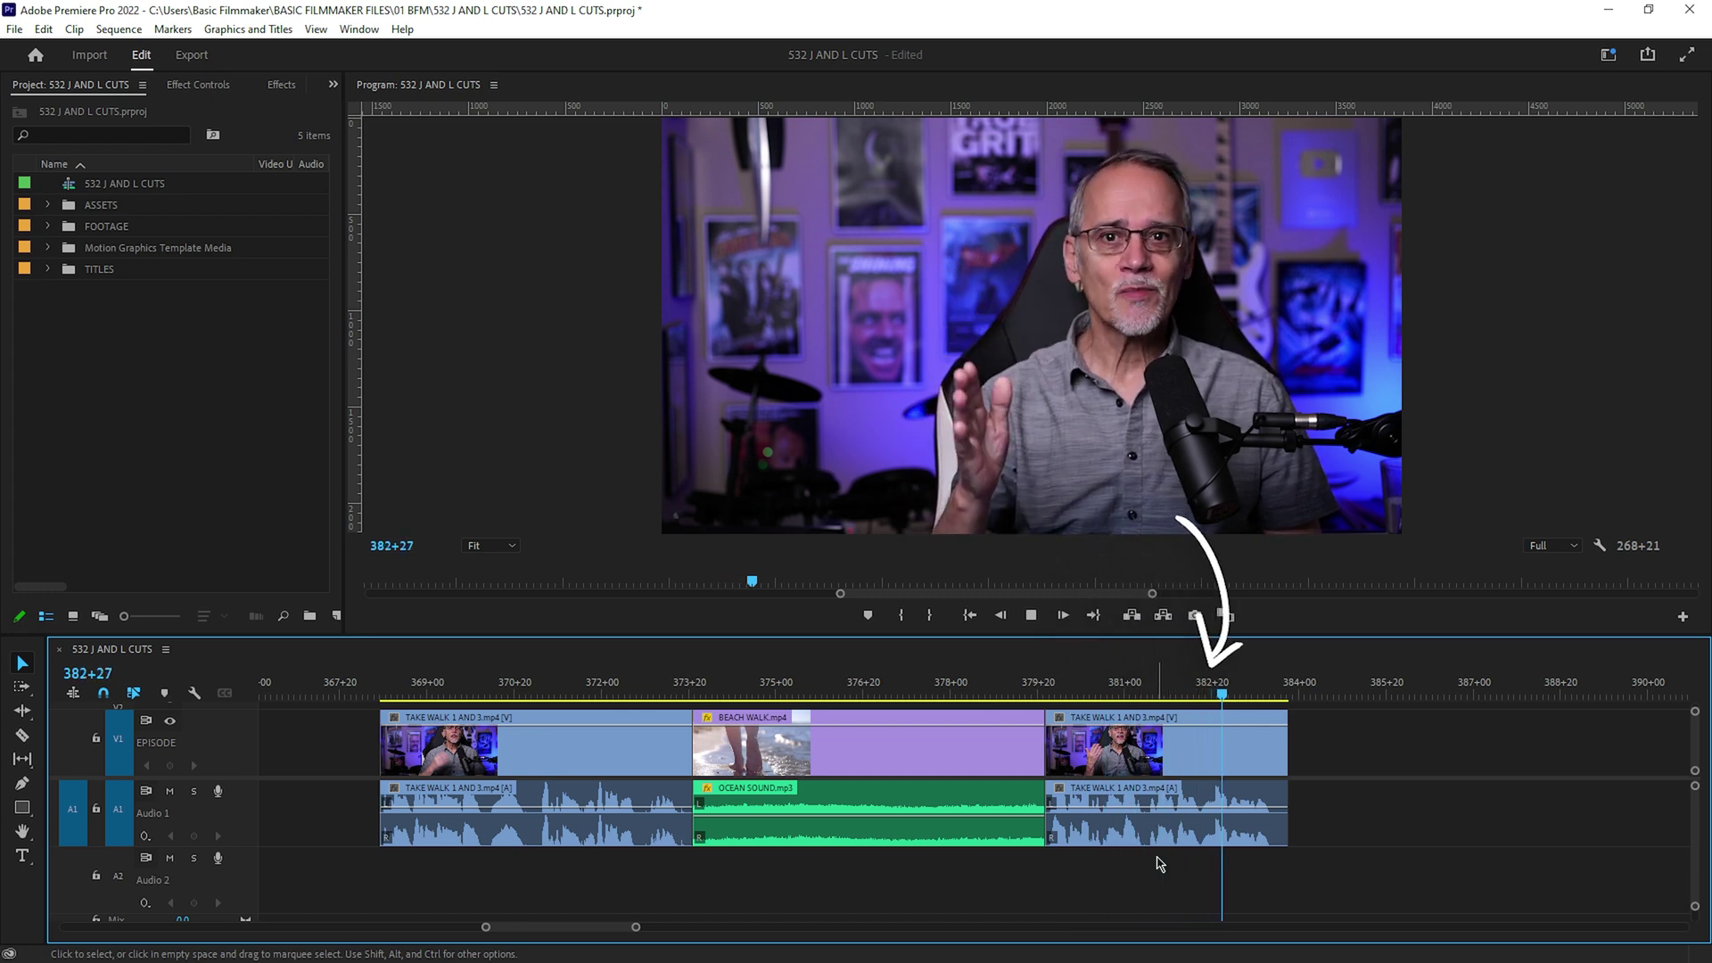
# - Move the OCEAN SOUND.mp3 clip down to Audio 2 and extend its start earlier to about 370+33, beneath the first talking clip
pyautogui.press('space')
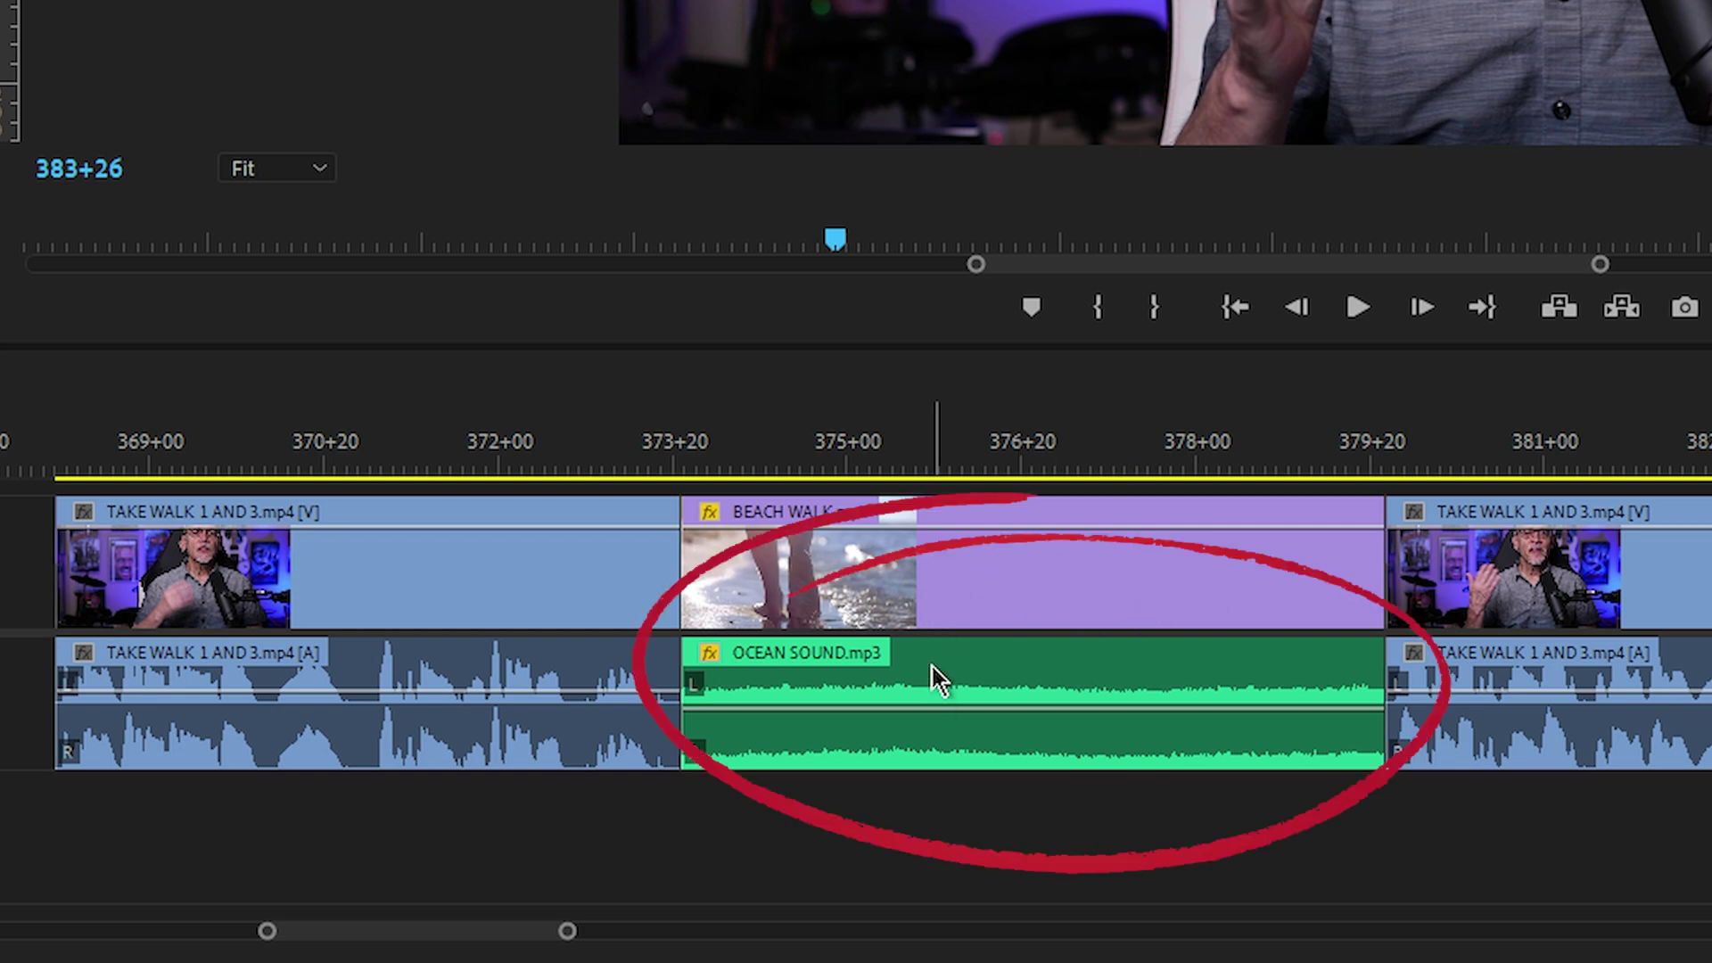
pyautogui.moveTo(938, 680); pyautogui.dragTo(925, 814)
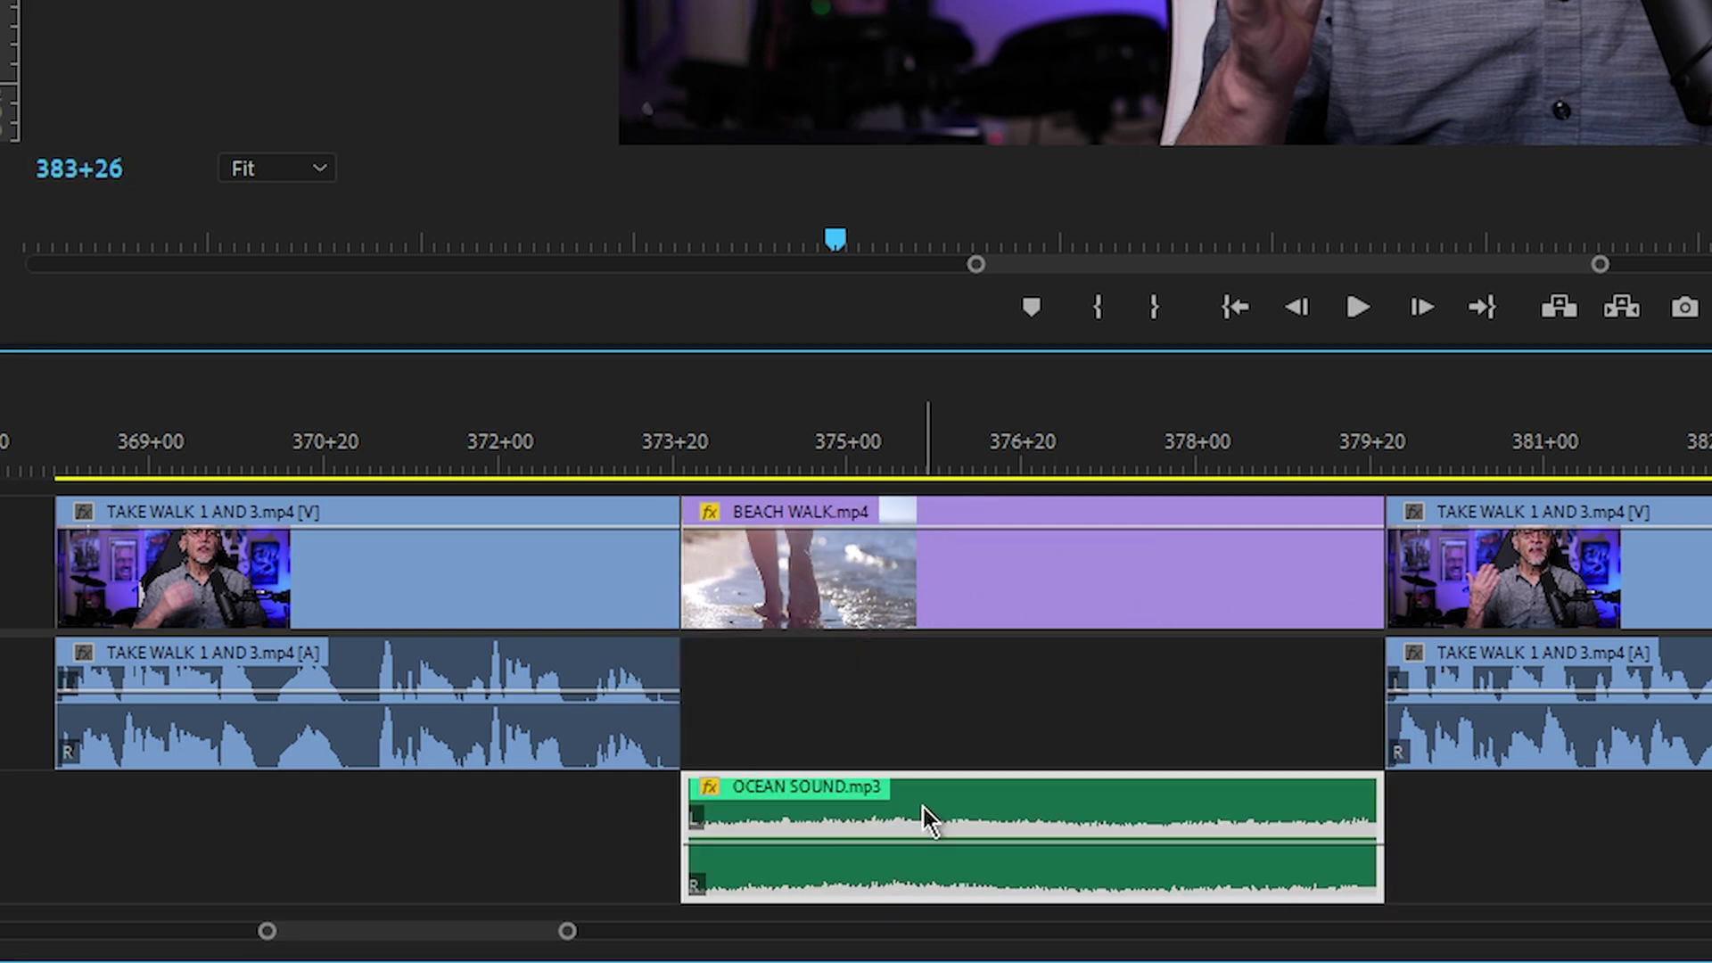
pyautogui.moveTo(674, 822); pyautogui.dragTo(352, 831)
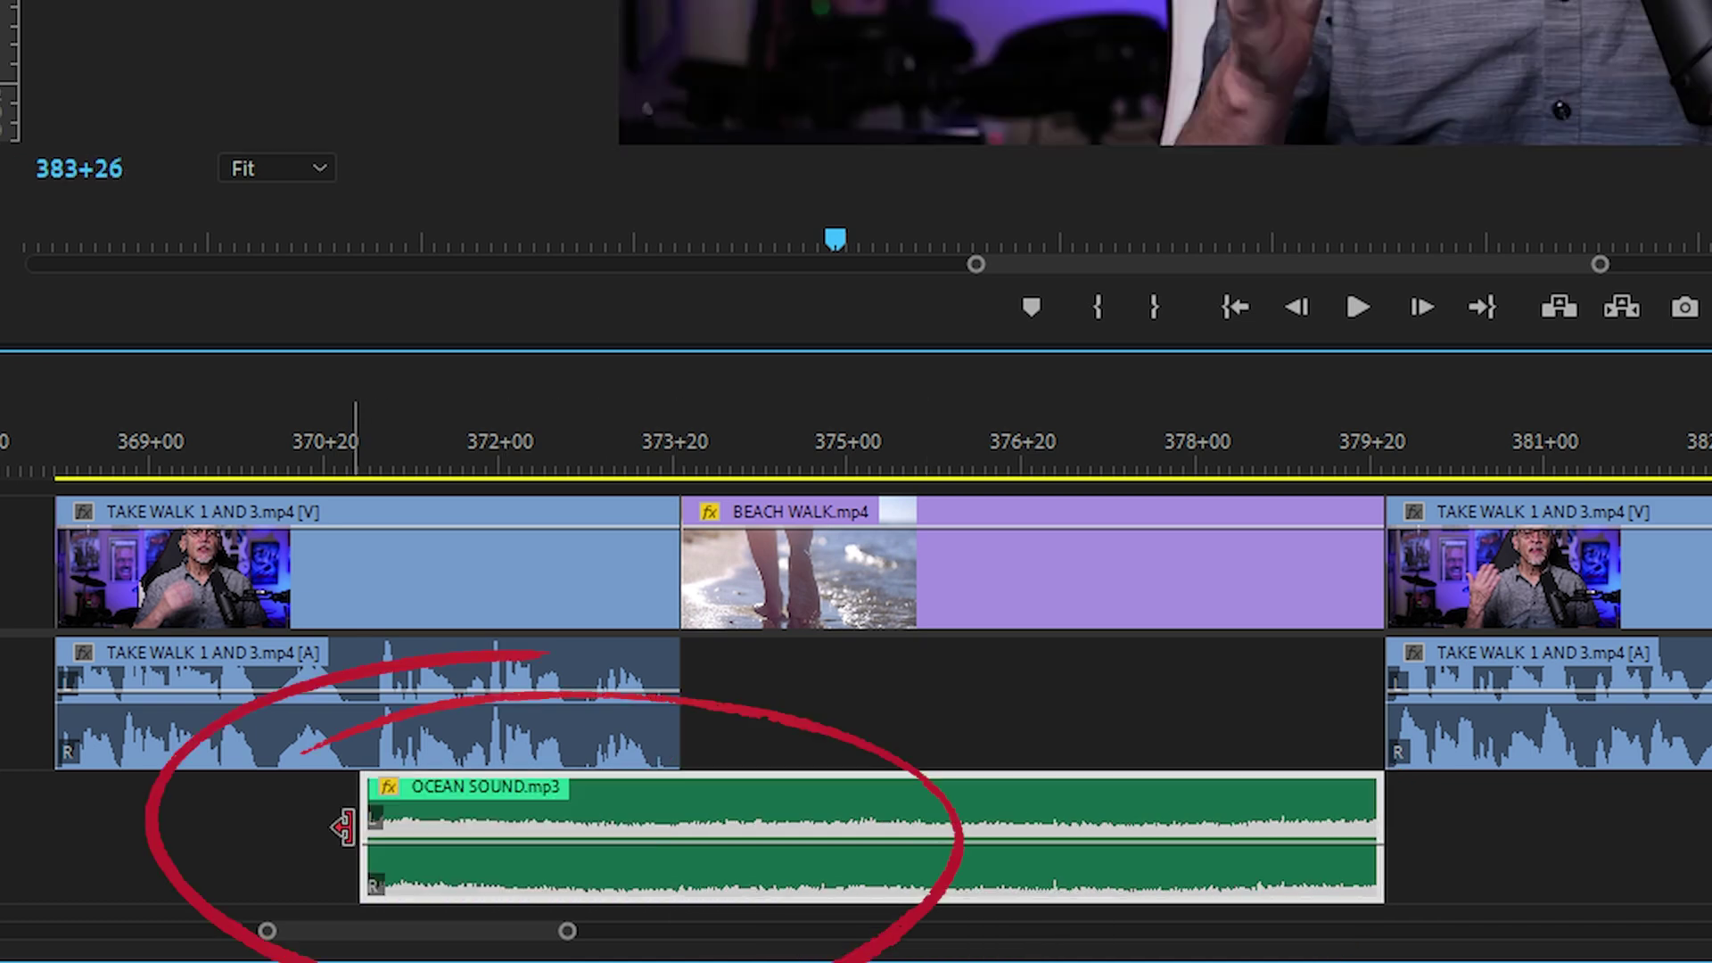
# - Play the sequence from the first talking clip through the beach shot to check how the early ocean sound leads in
pyautogui.click(89, 439)
pyautogui.press('space')
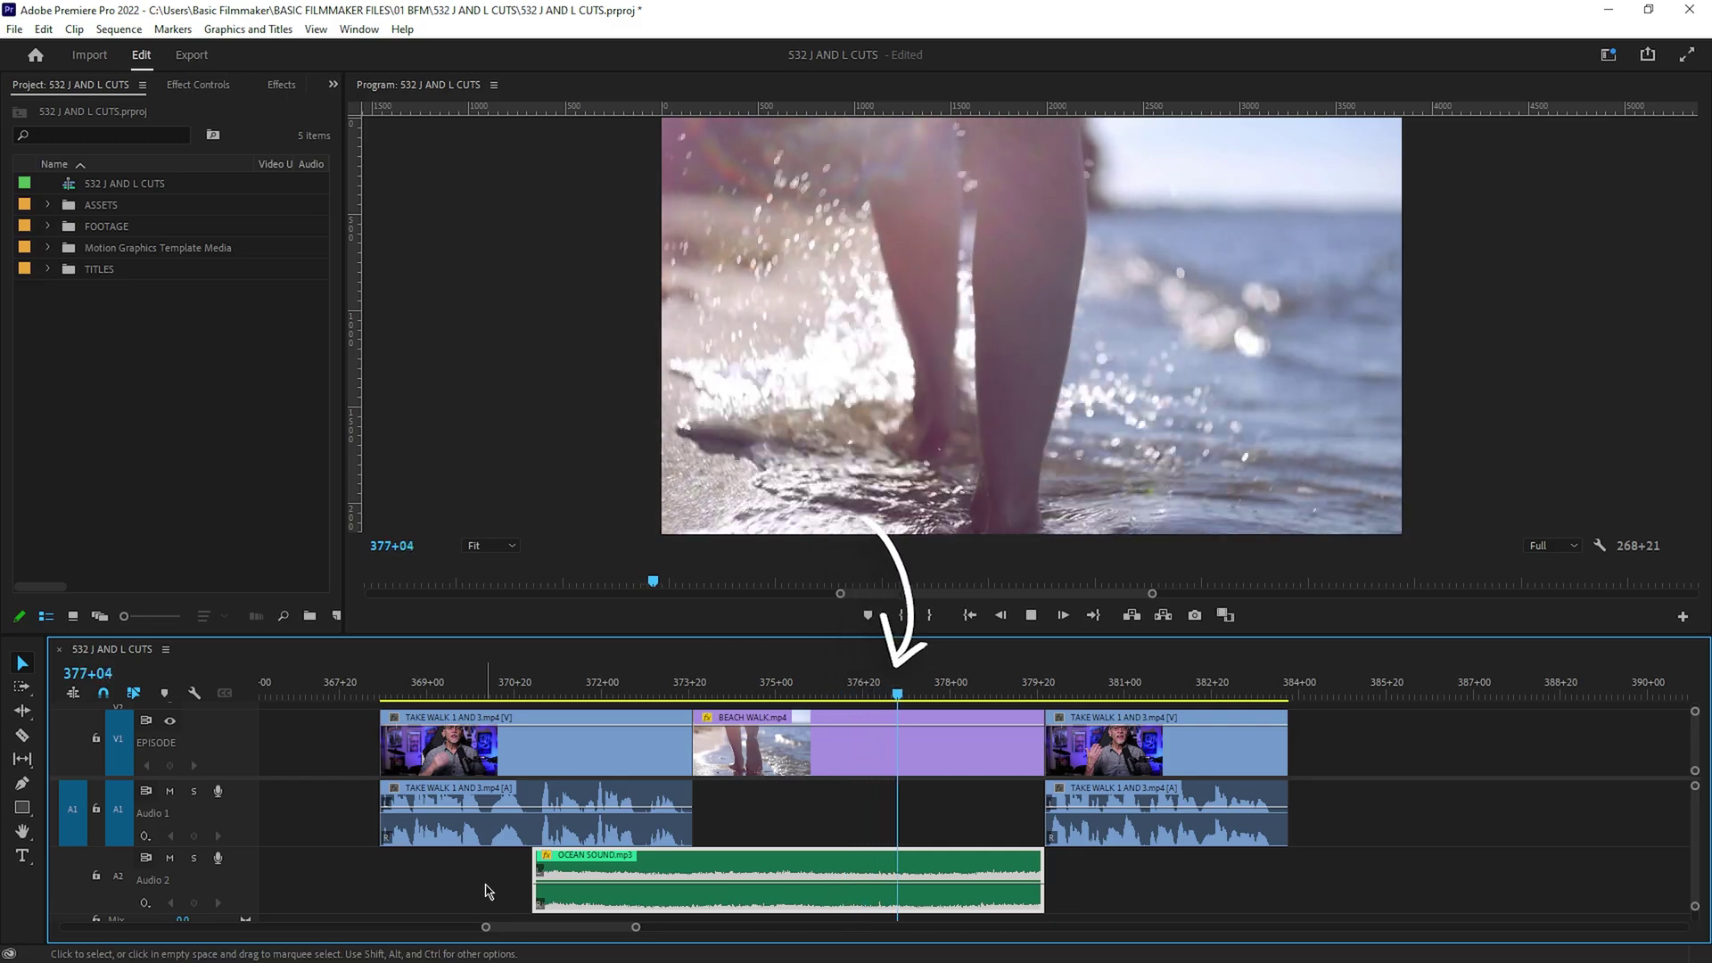
pyautogui.press('space')
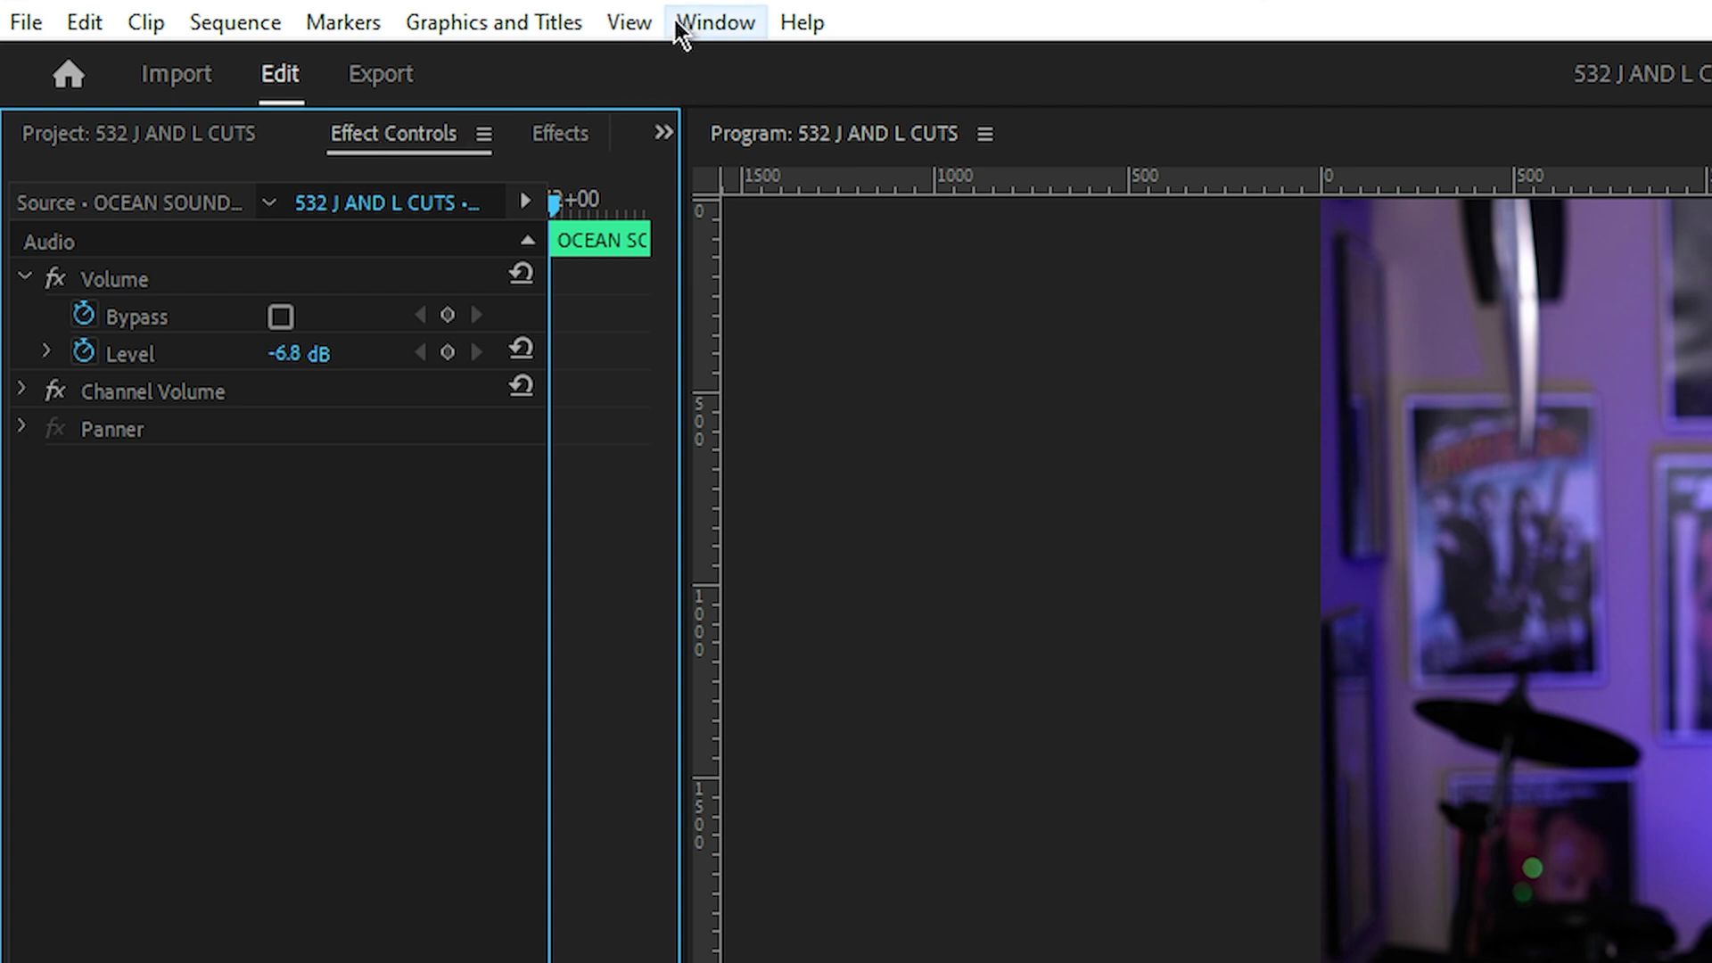
# - In Effect Controls, add volume Level keyframes to OCEAN SOUND.mp3 at its start and where BEACH WALK.mp4 begins
pyautogui.click(716, 22)
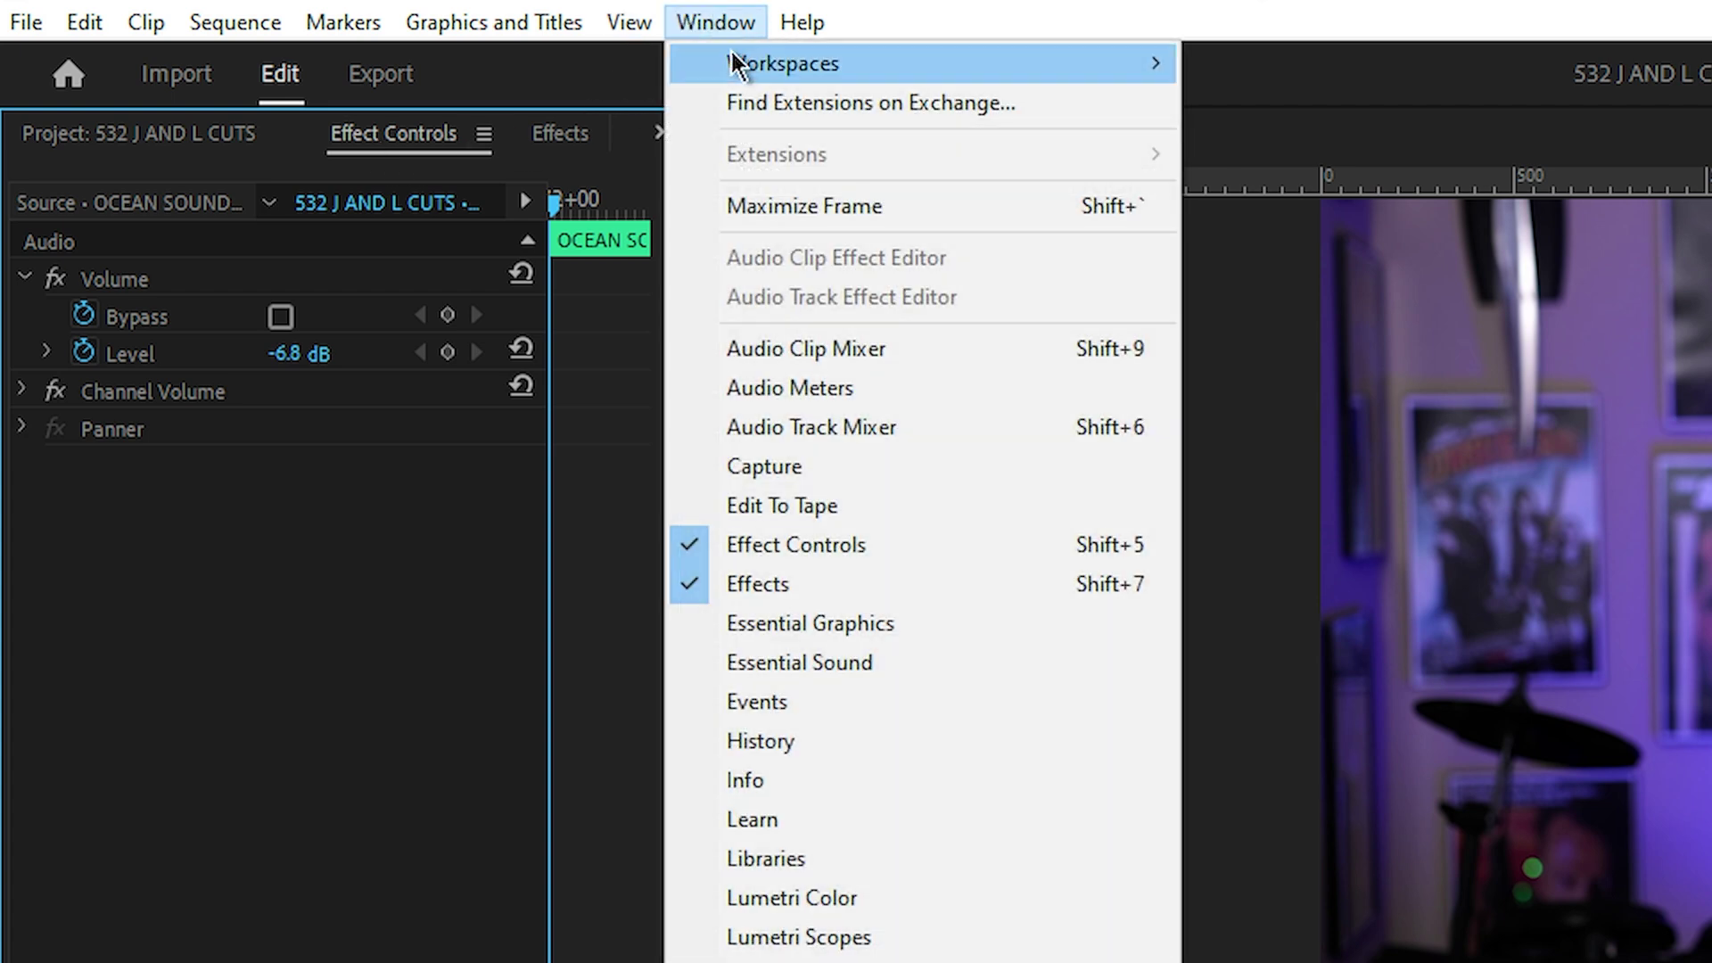
pyautogui.click(209, 630)
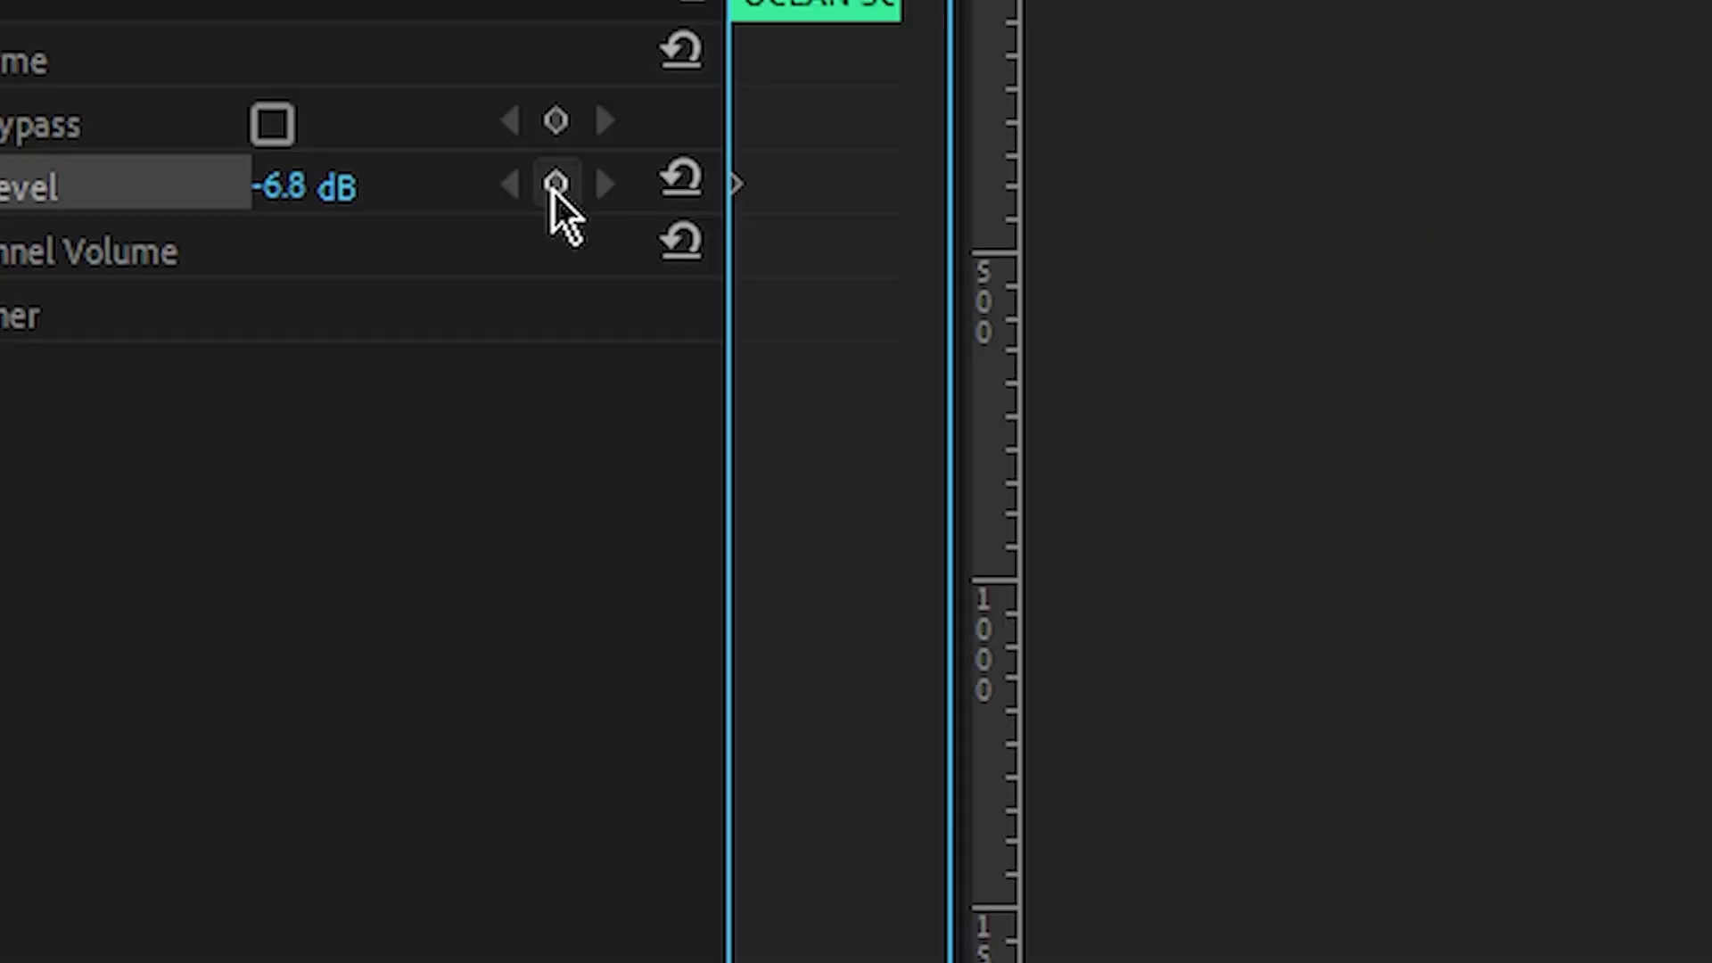
pyautogui.click(903, 496)
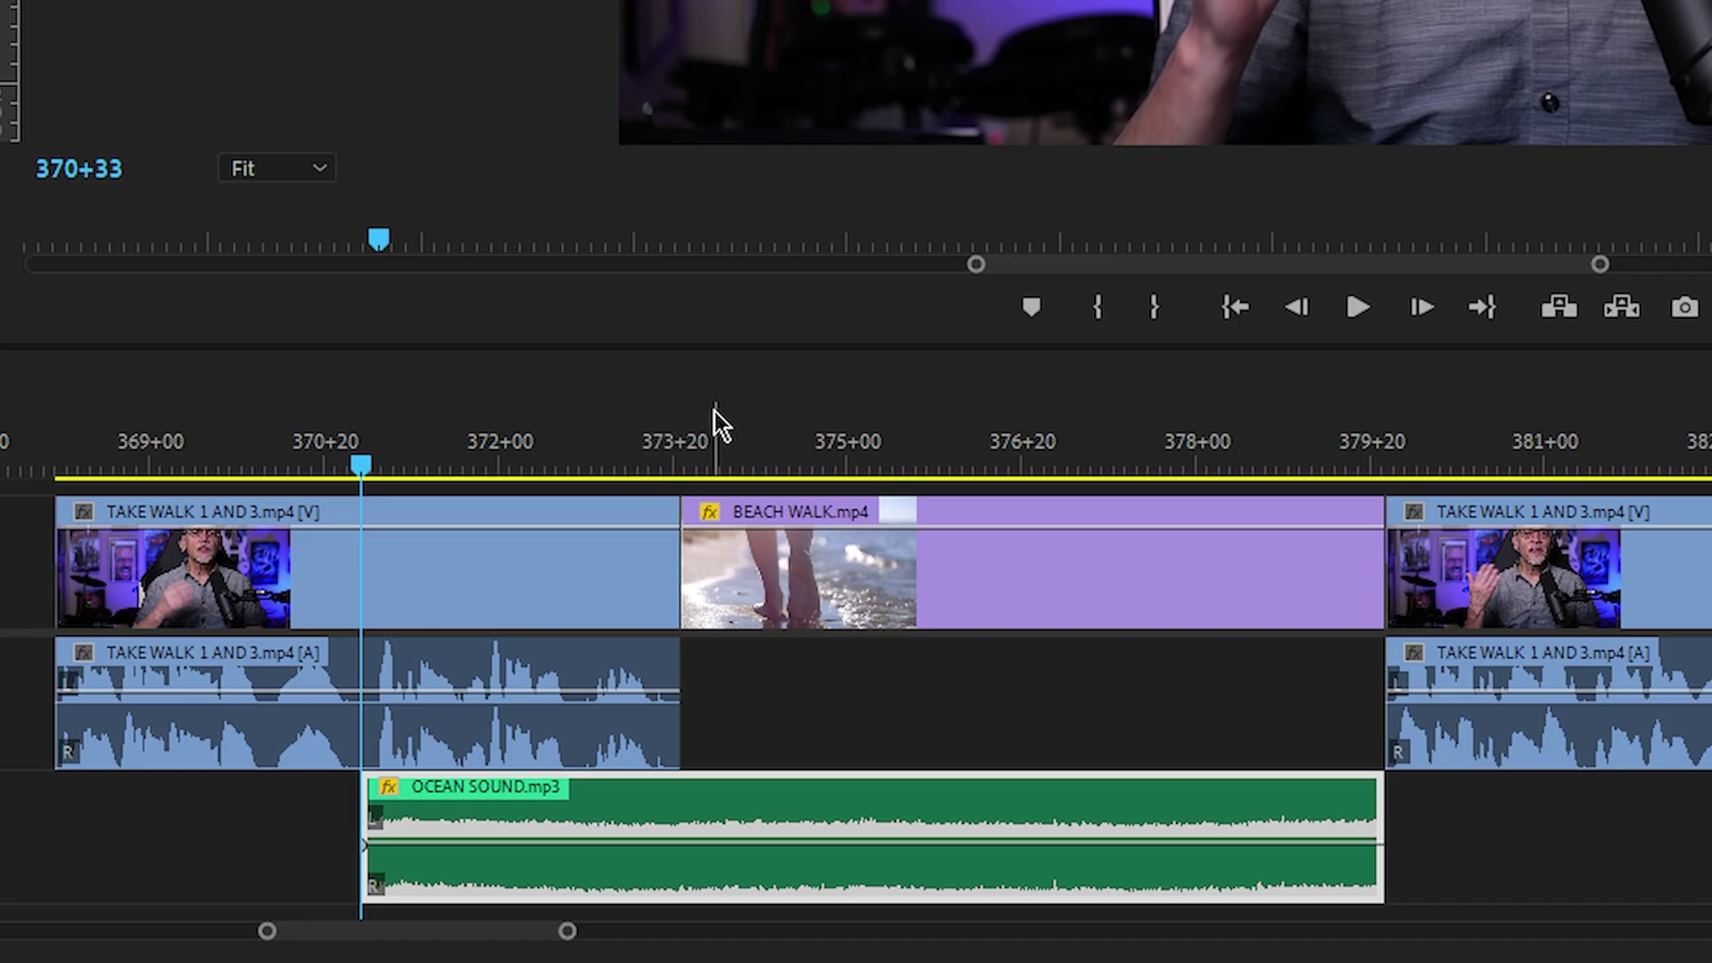
pyautogui.moveTo(592, 437); pyautogui.dragTo(680, 459)
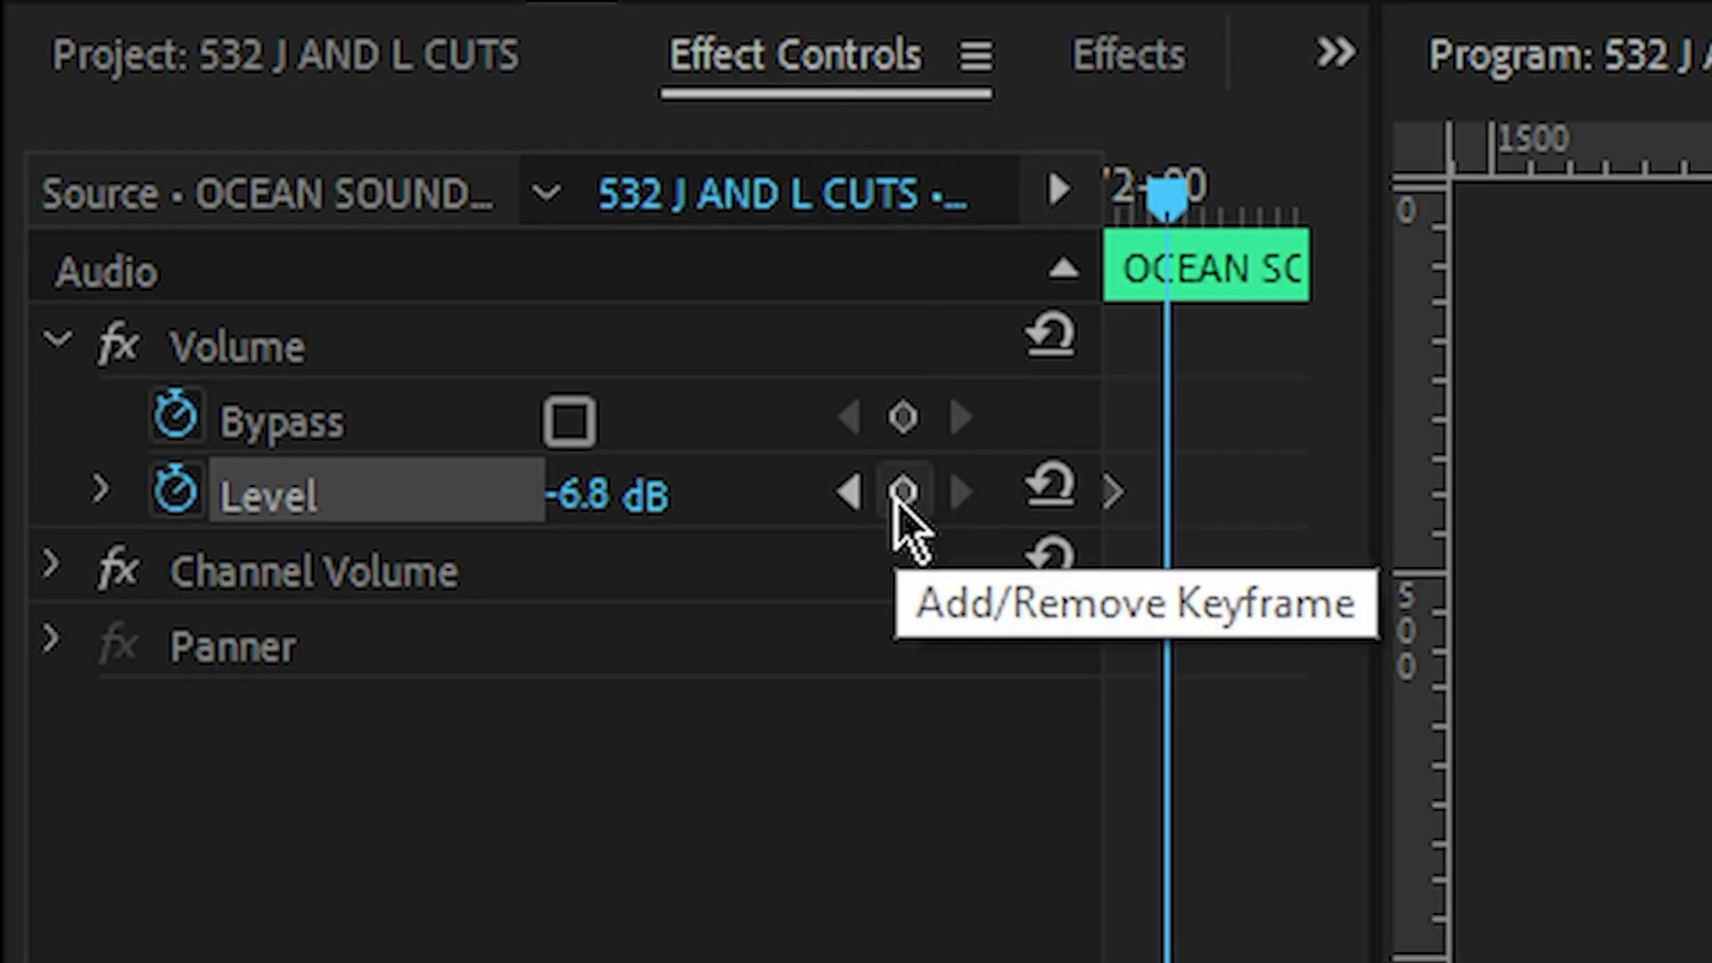
pyautogui.click(913, 495)
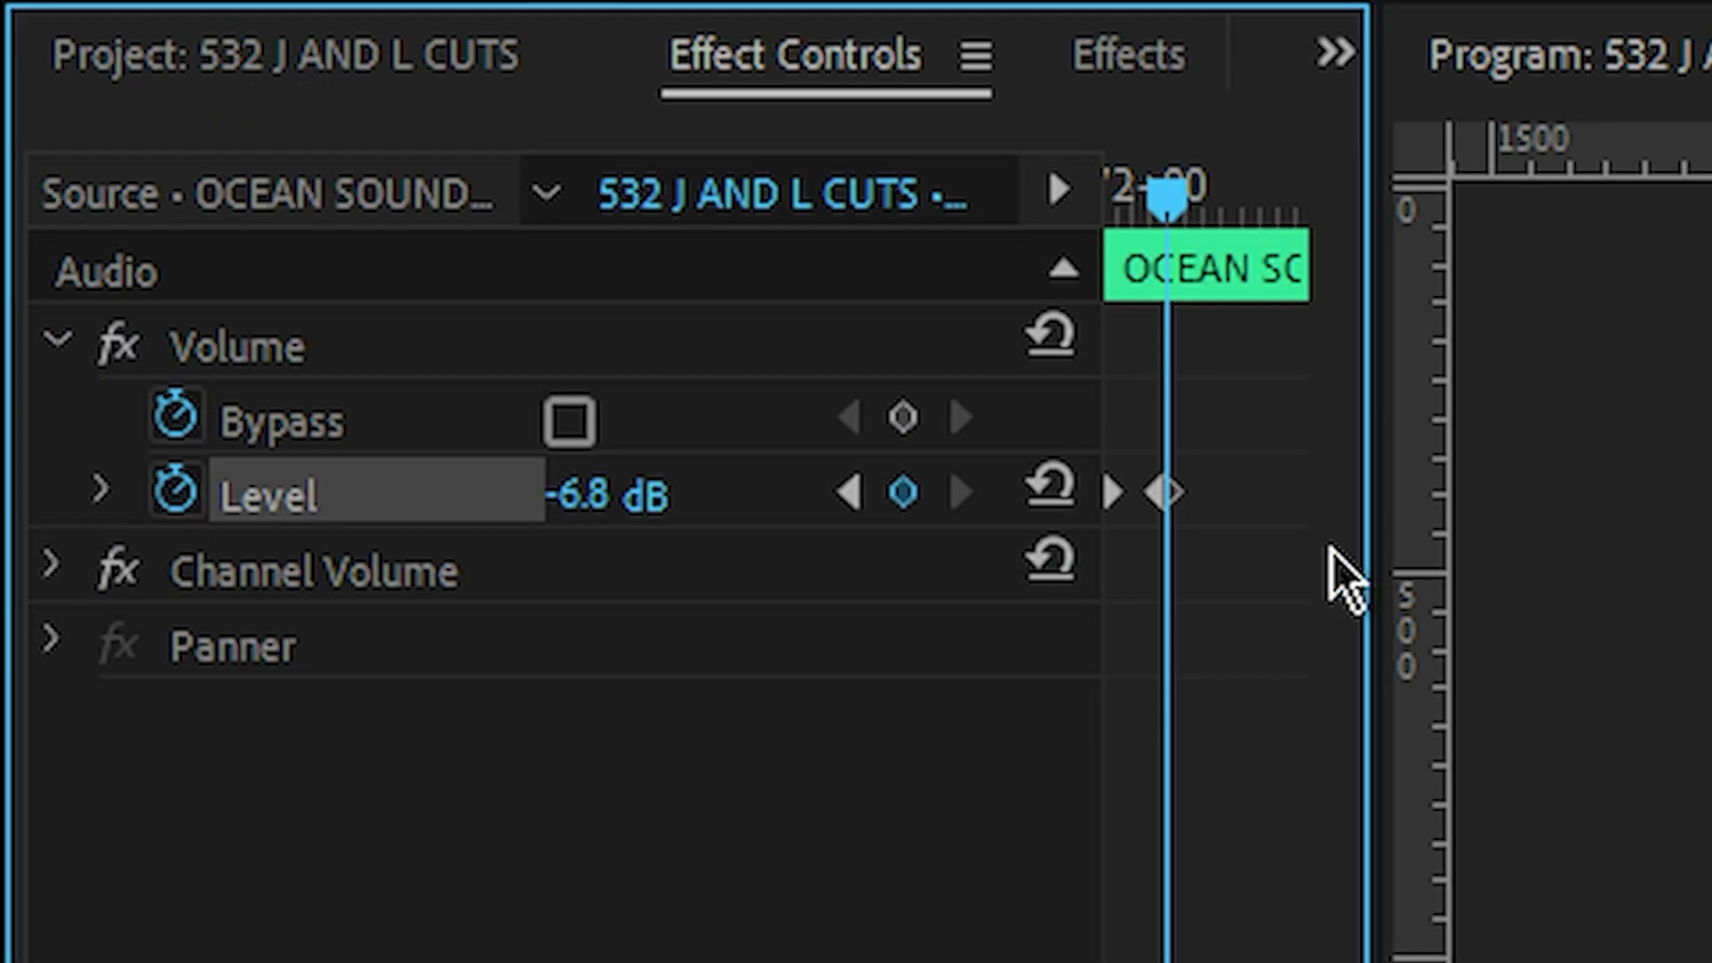
# - Return to the ocean sound's first Level keyframe and set it to -30 dB for a fade-in
pyautogui.click(849, 490)
pyautogui.click(607, 493)
pyautogui.write('-')
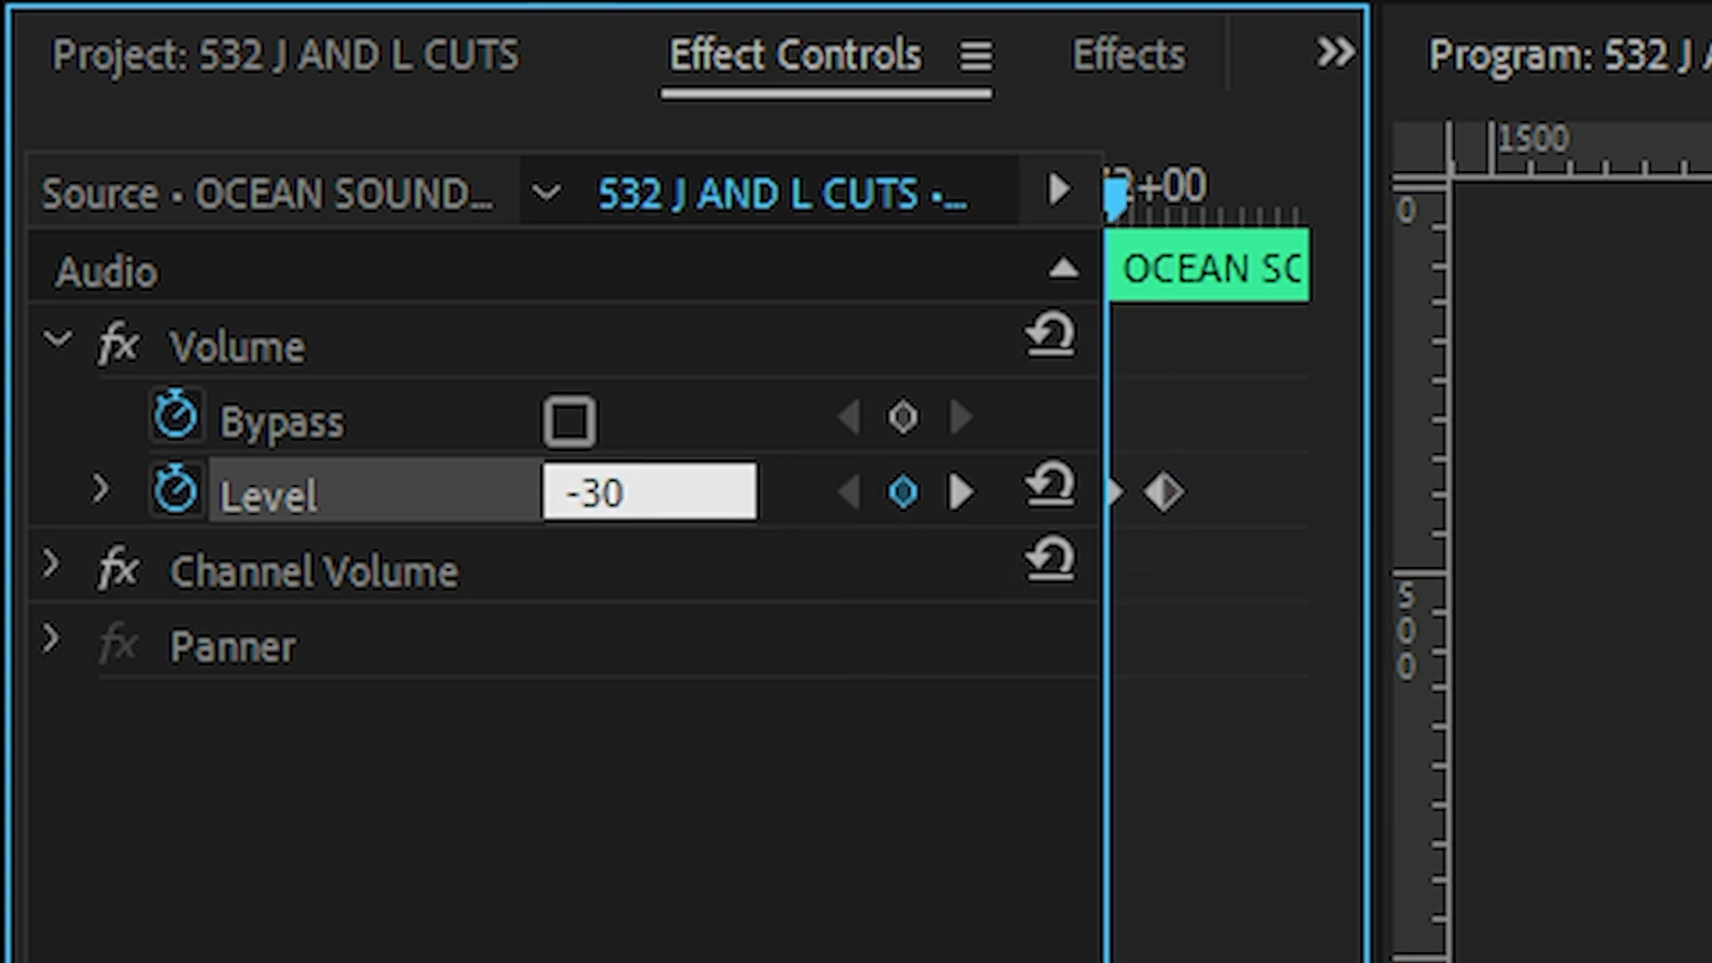
pyautogui.write('30')
pyautogui.press('Return')
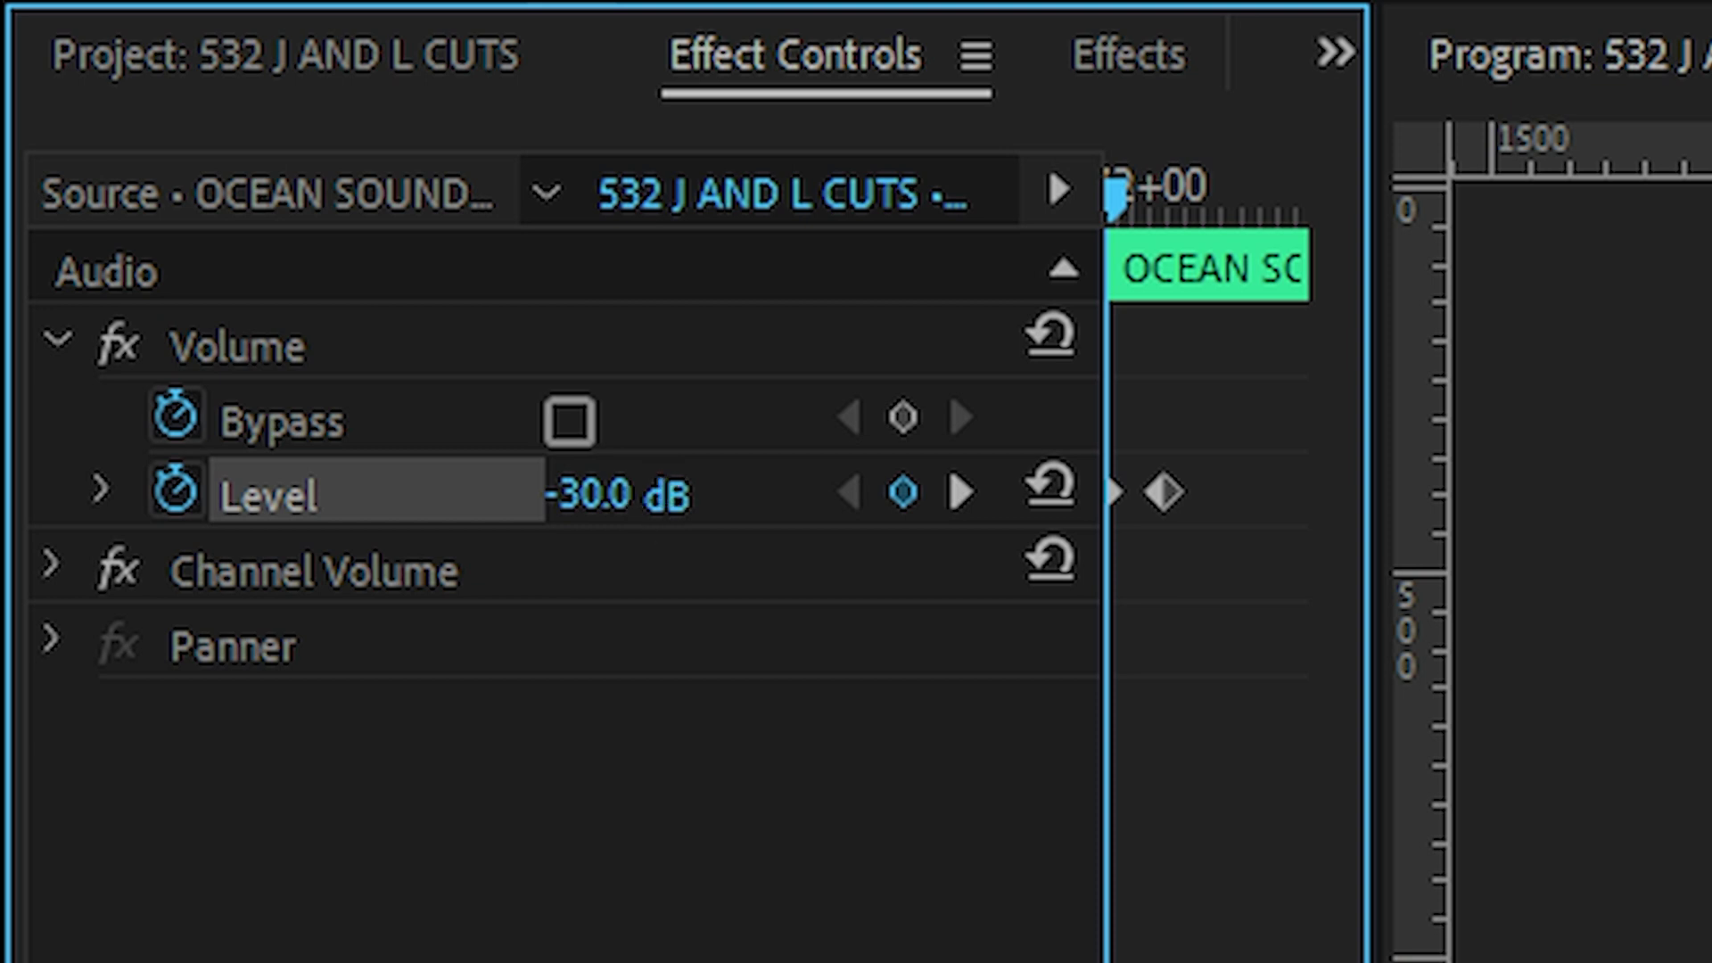
# - Play back the ocean sound's fade-in, and select BEACH WALK.mp4 together with OCEAN SOUND.mp3 to examine their J-cut shape
pyautogui.press('space')
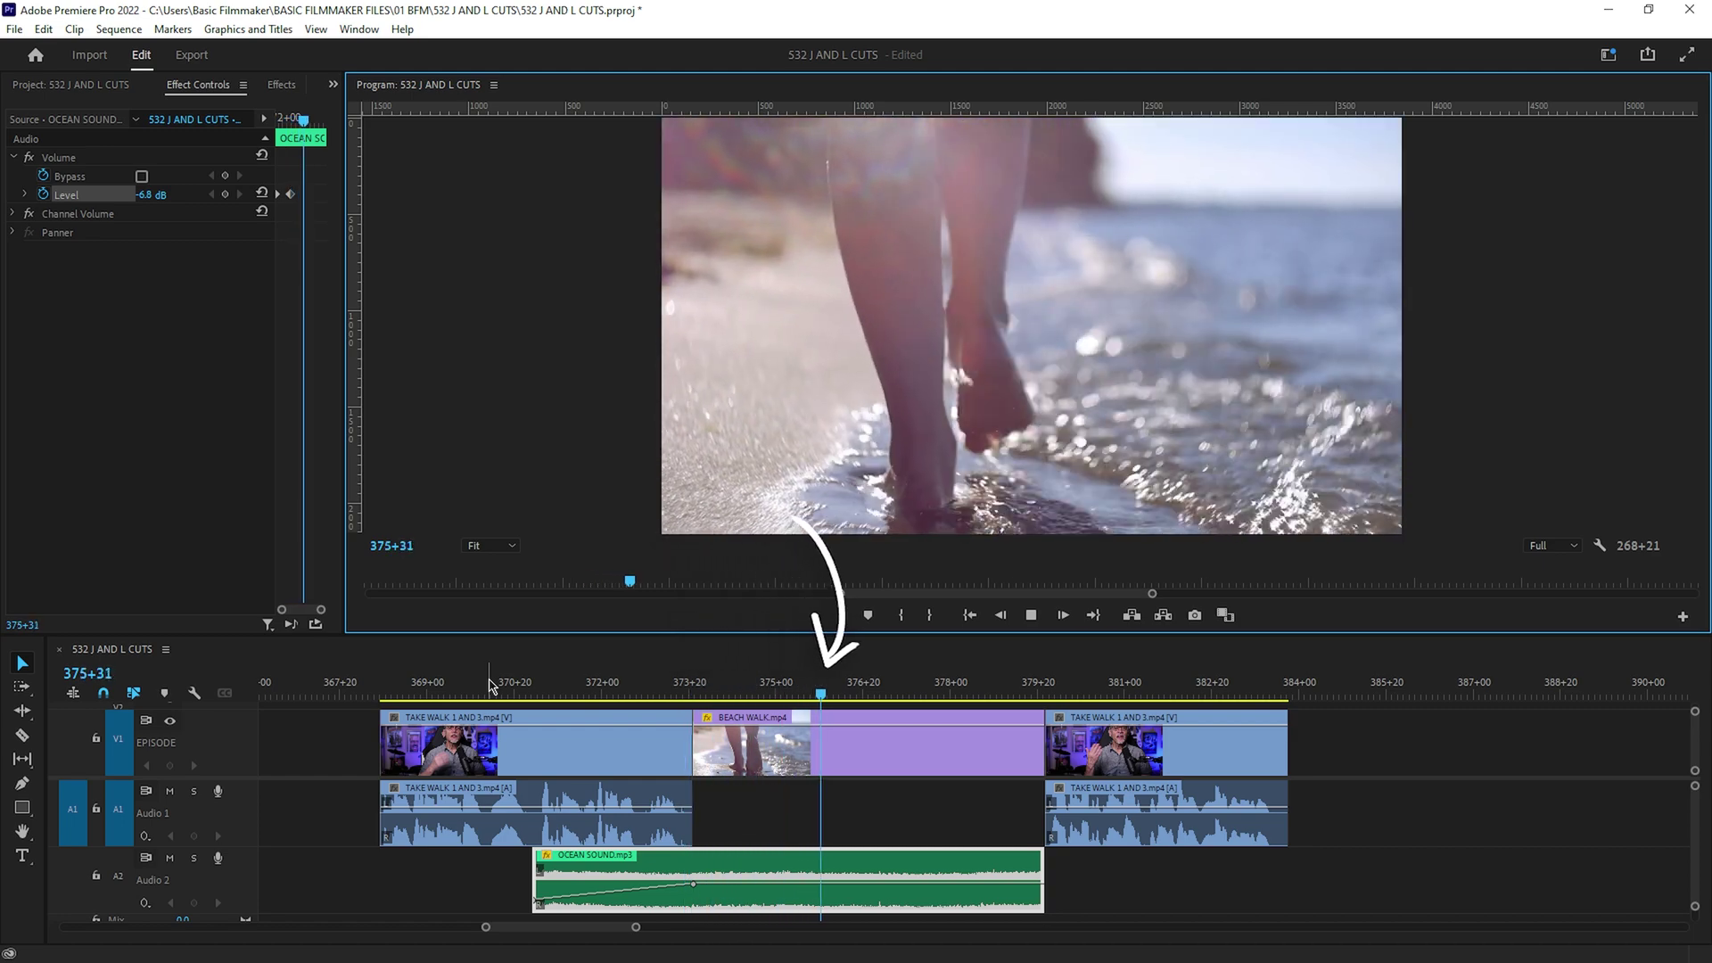
pyautogui.press('space')
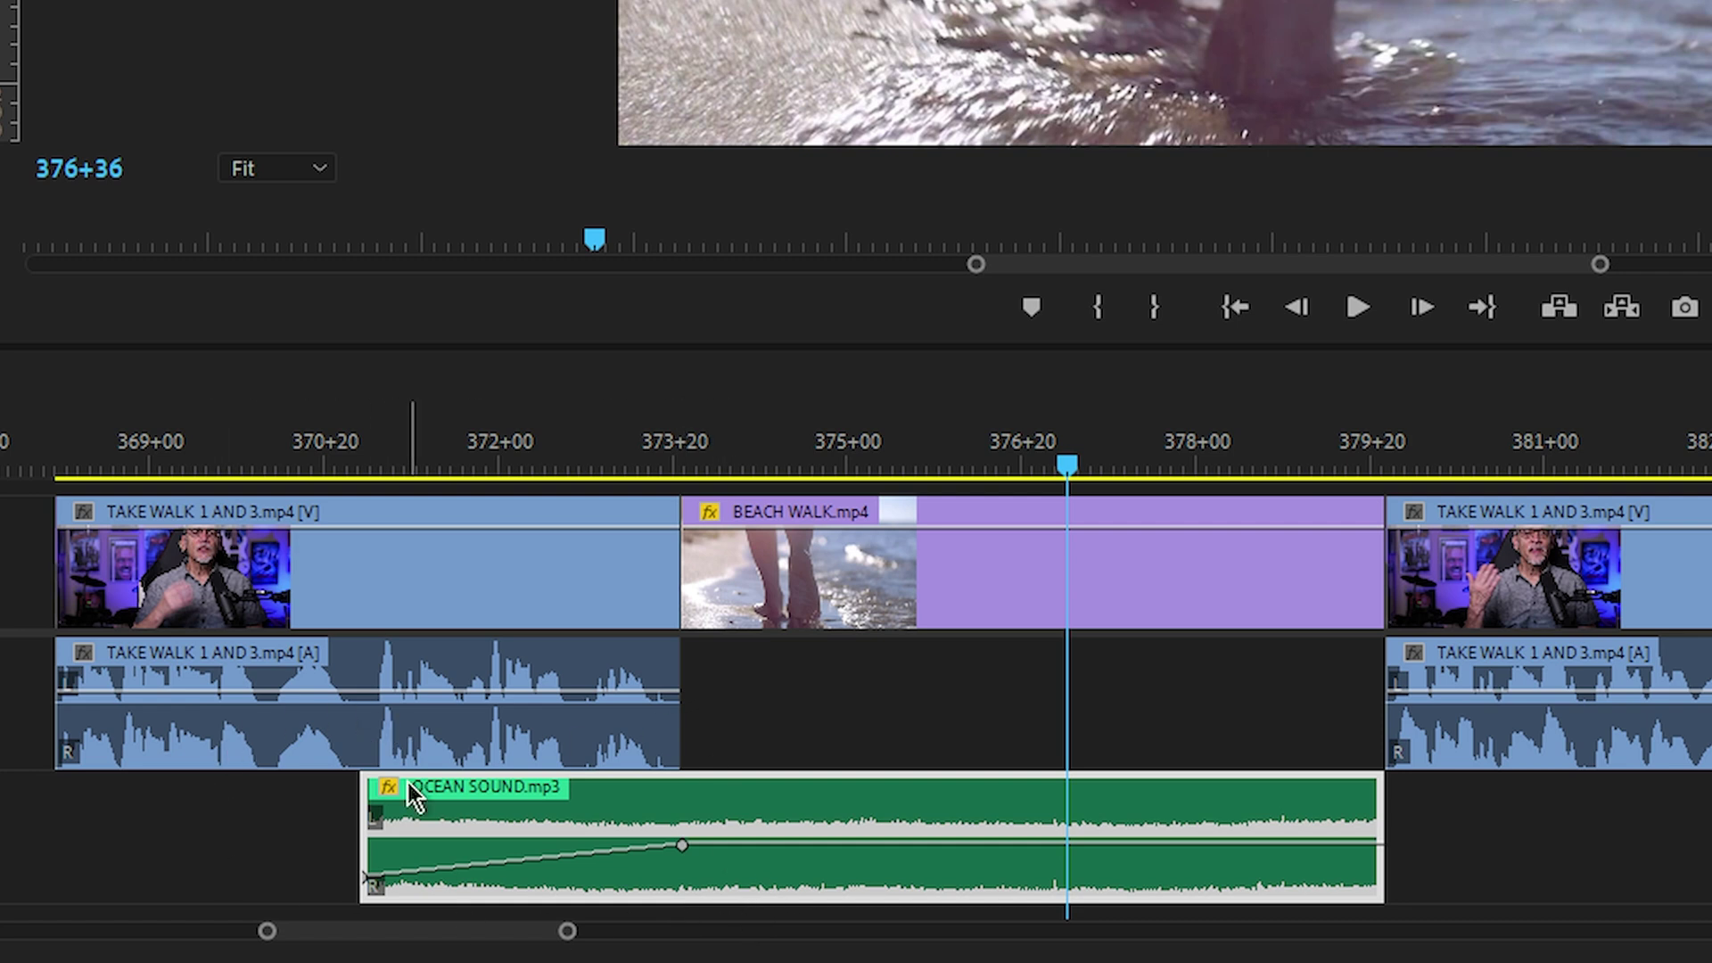
pyautogui.click(828, 571)
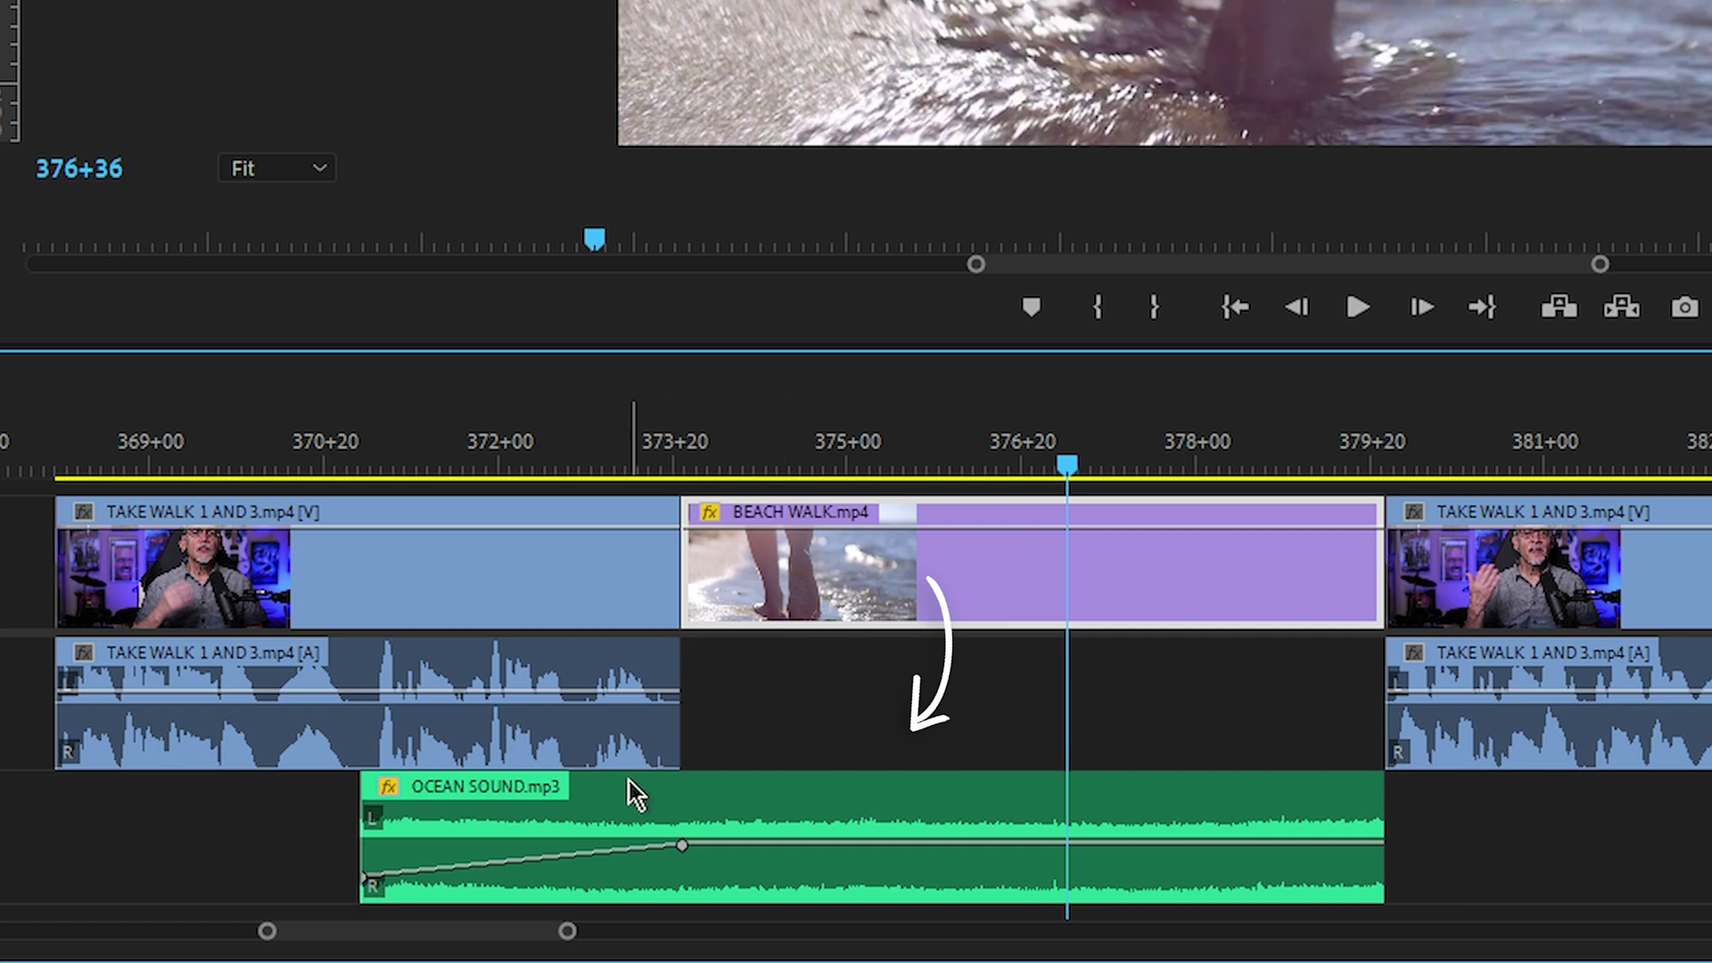
pyautogui.keyDown('shift'); pyautogui.click(570, 831); pyautogui.keyUp('shift')
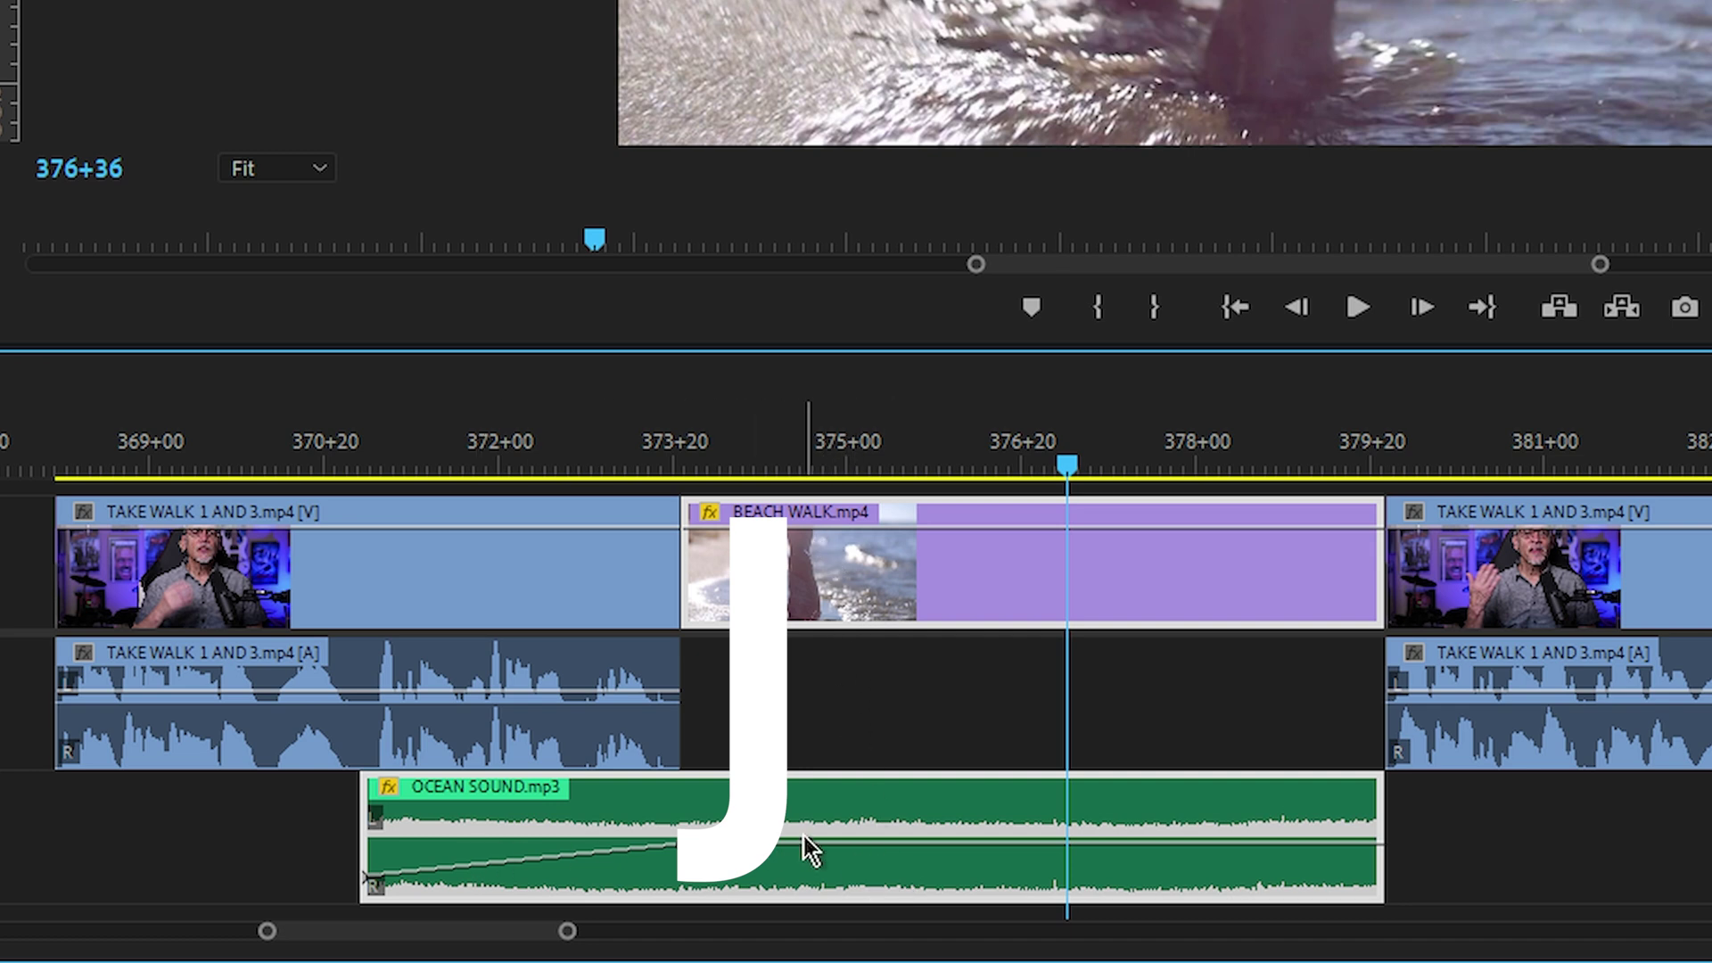
# - Extend the end of OCEAN SOUND.mp3 to about 382+04, beneath the second talking clip
pyautogui.click(1232, 462)
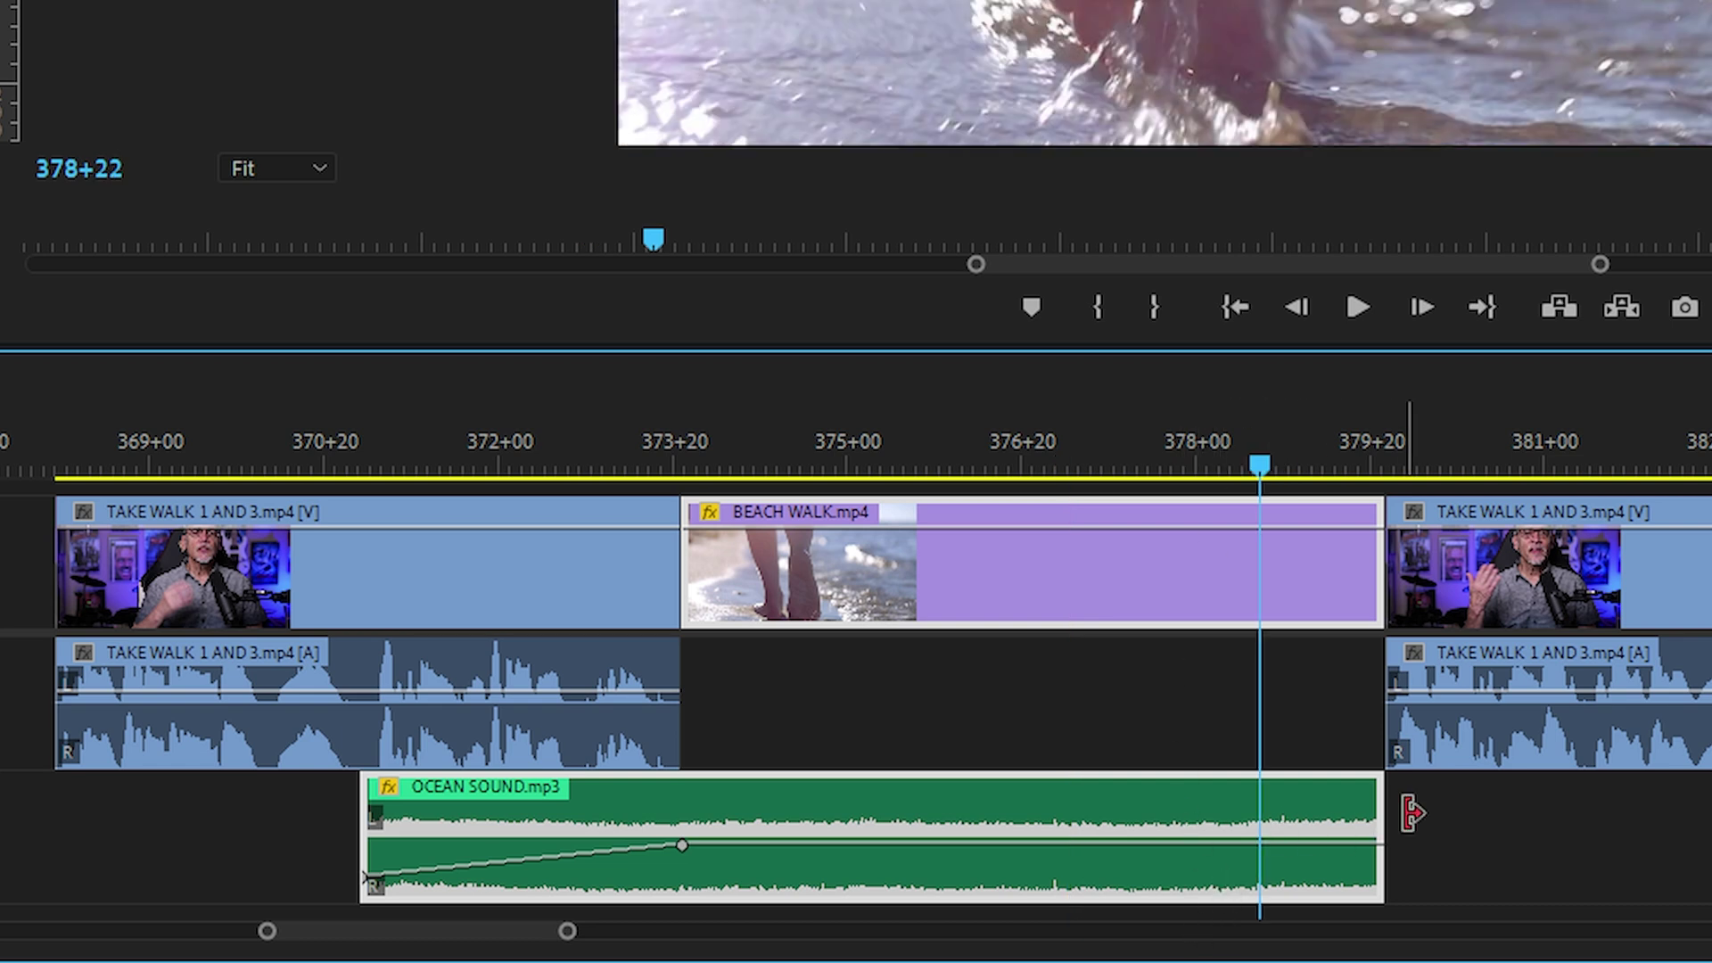
pyautogui.moveTo(1384, 809); pyautogui.dragTo(1668, 805)
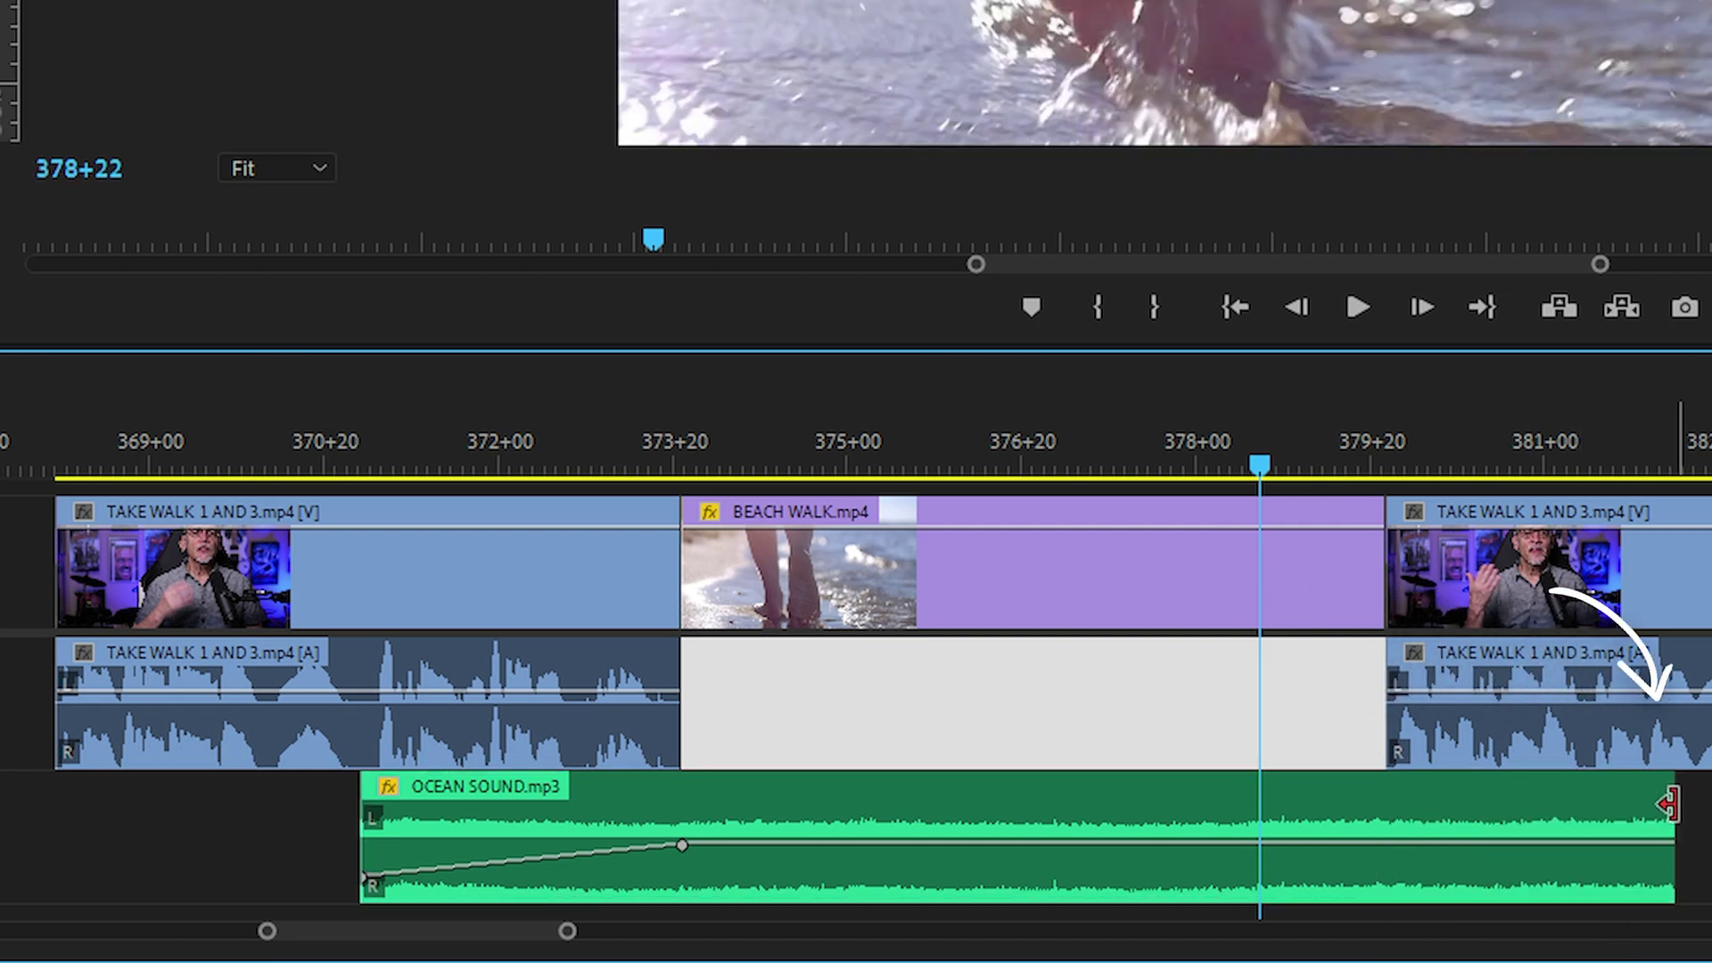
# - Add ocean sound Level keyframes at the end of BEACH WALK.mp4 and at the sound's own end, setting the last one to -60 dB
pyautogui.press('Down')
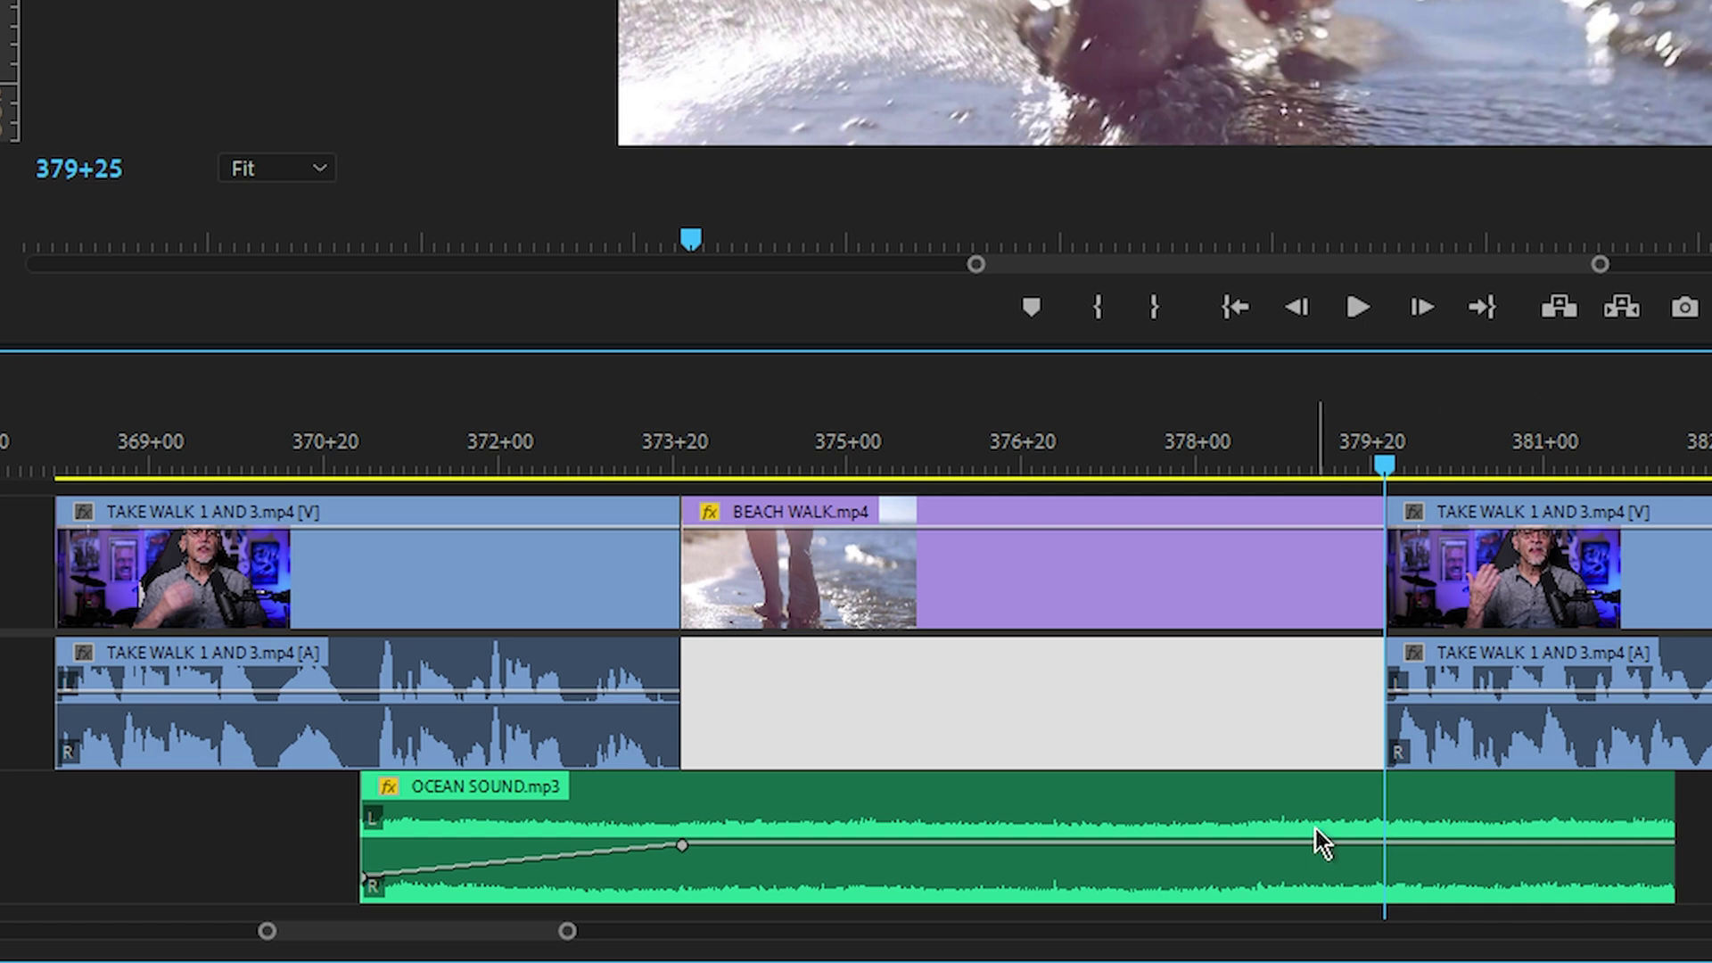
pyautogui.click(1267, 815)
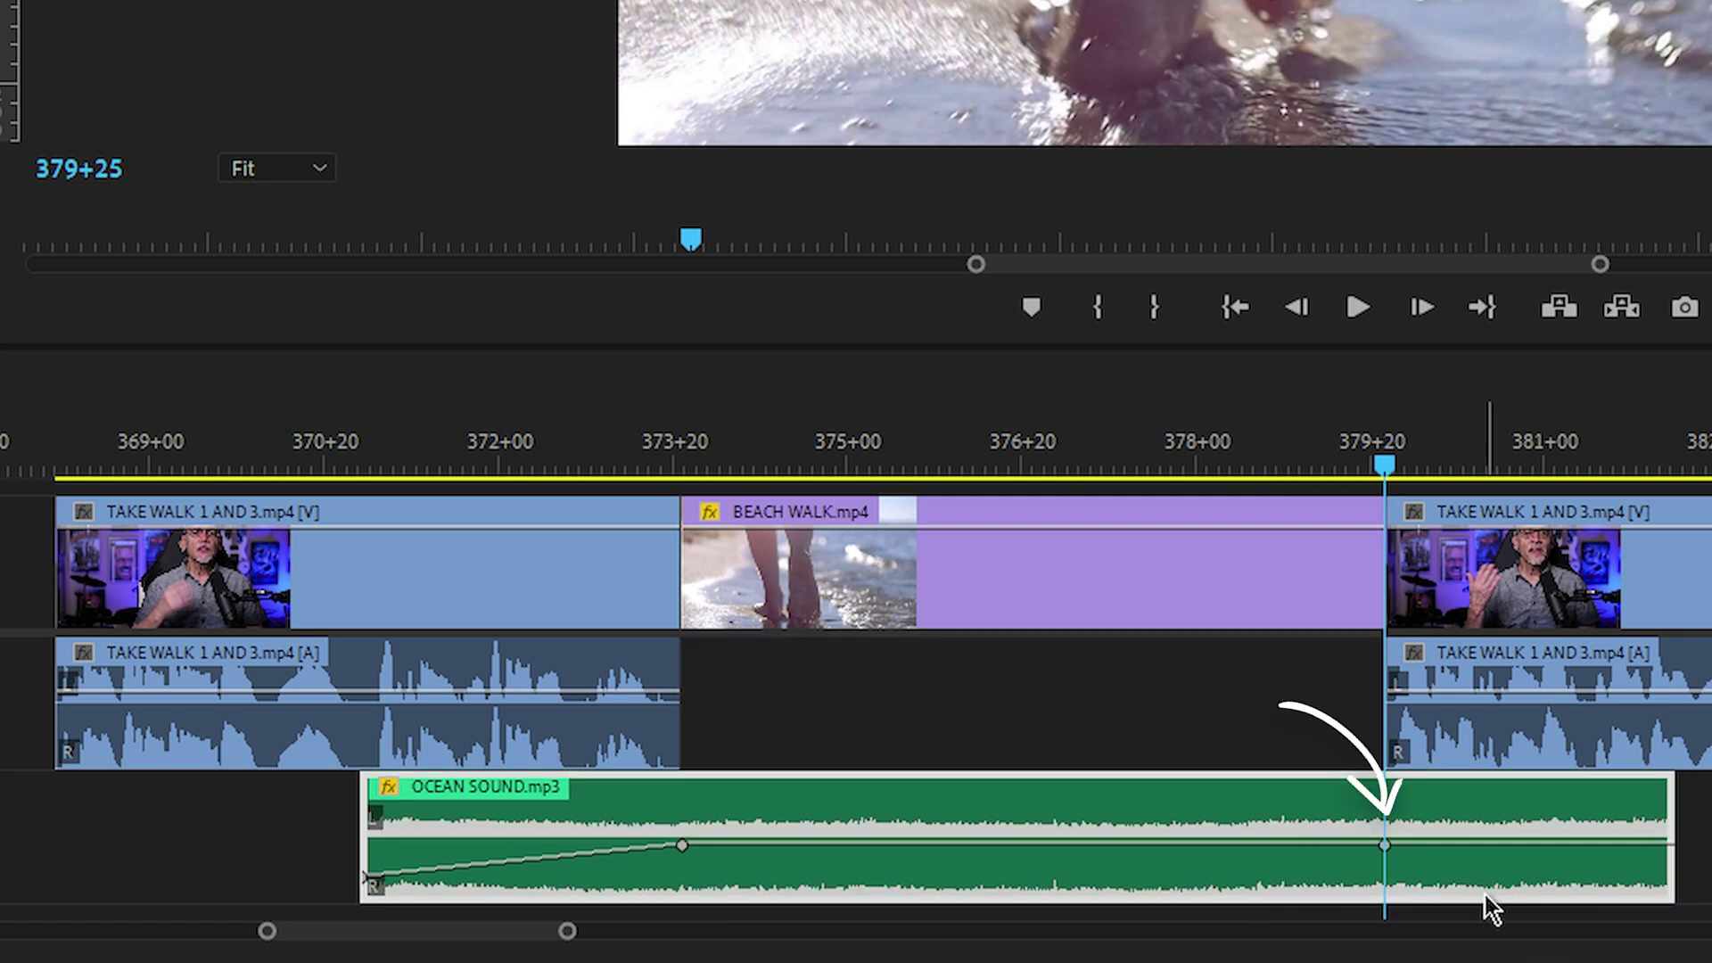
pyautogui.moveTo(1487, 456); pyautogui.dragTo(1621, 473)
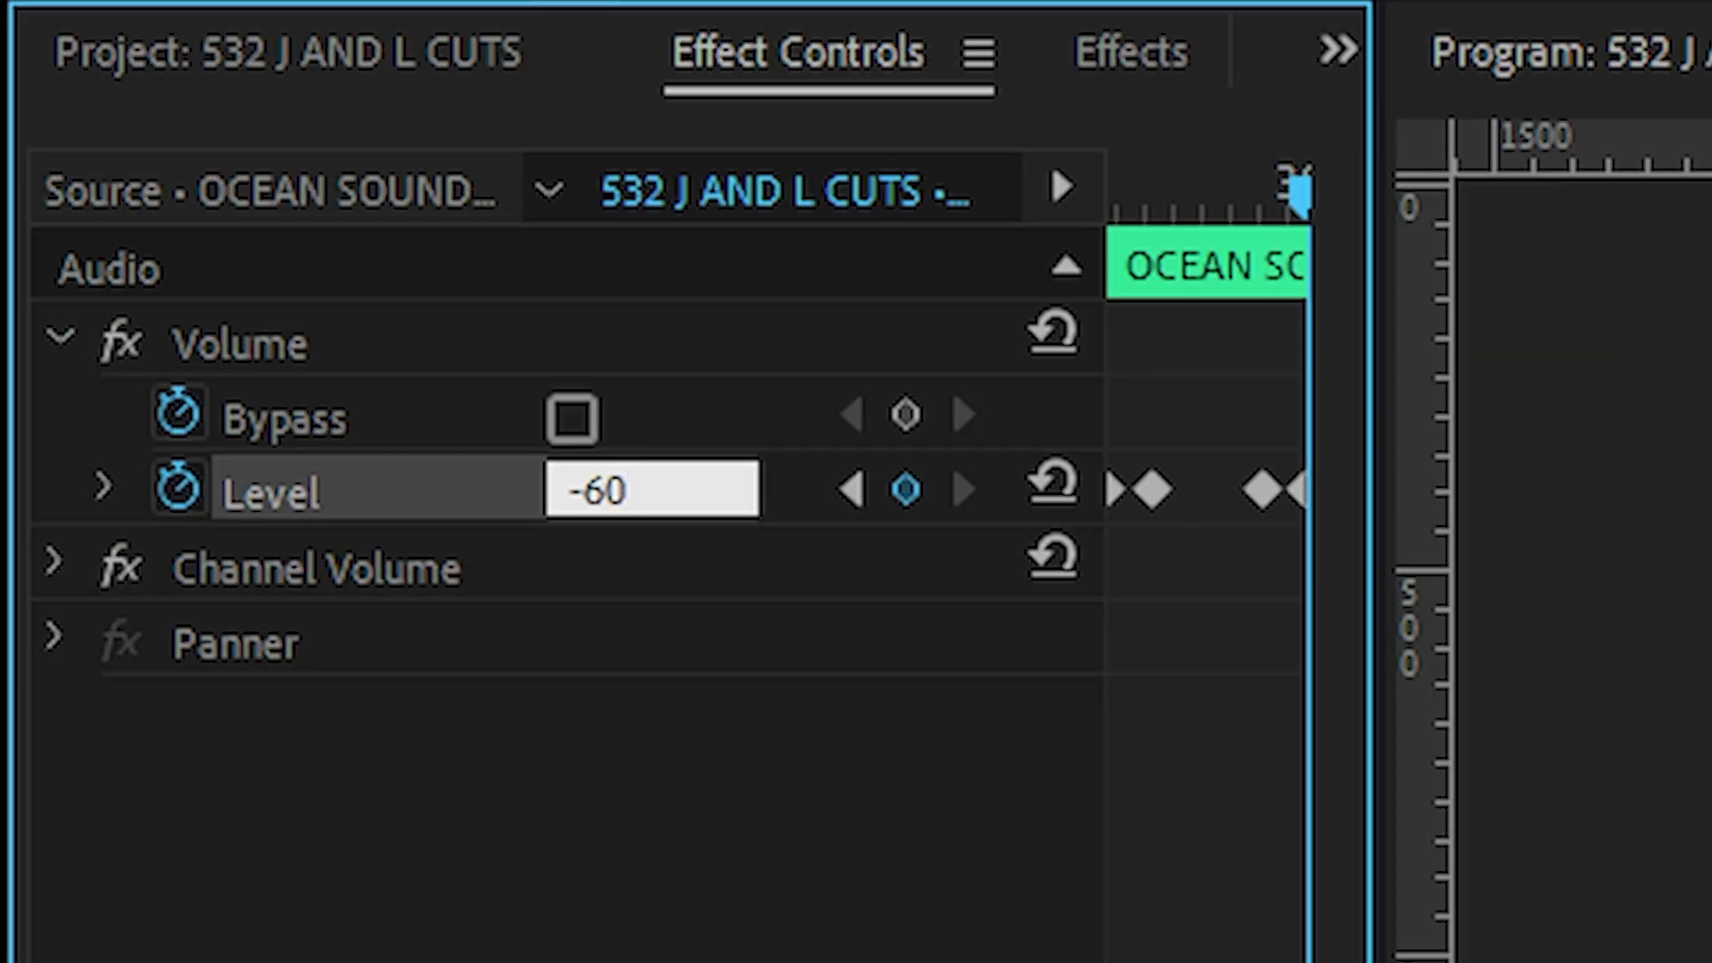
pyautogui.press('Return')
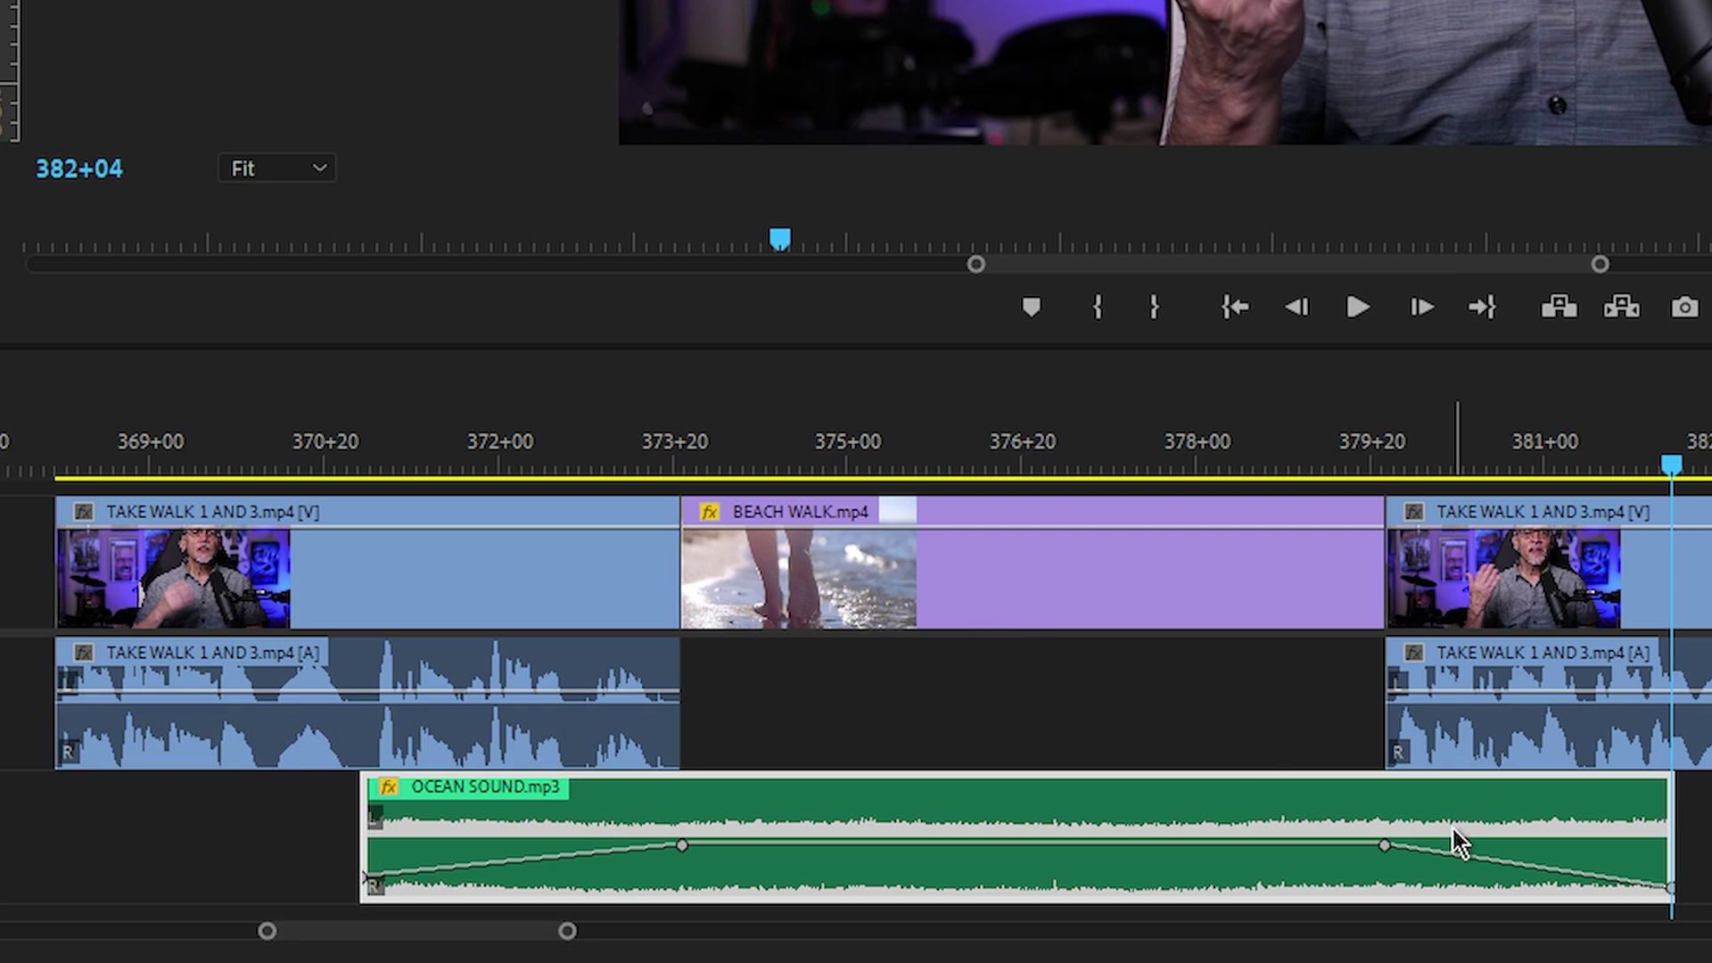
# - Roll BEACH WALK.mp4's video edits outward, starting it level with OCEAN SOUND.mp3 and ending it over the second talking clip's audio
pyautogui.click(1116, 463)
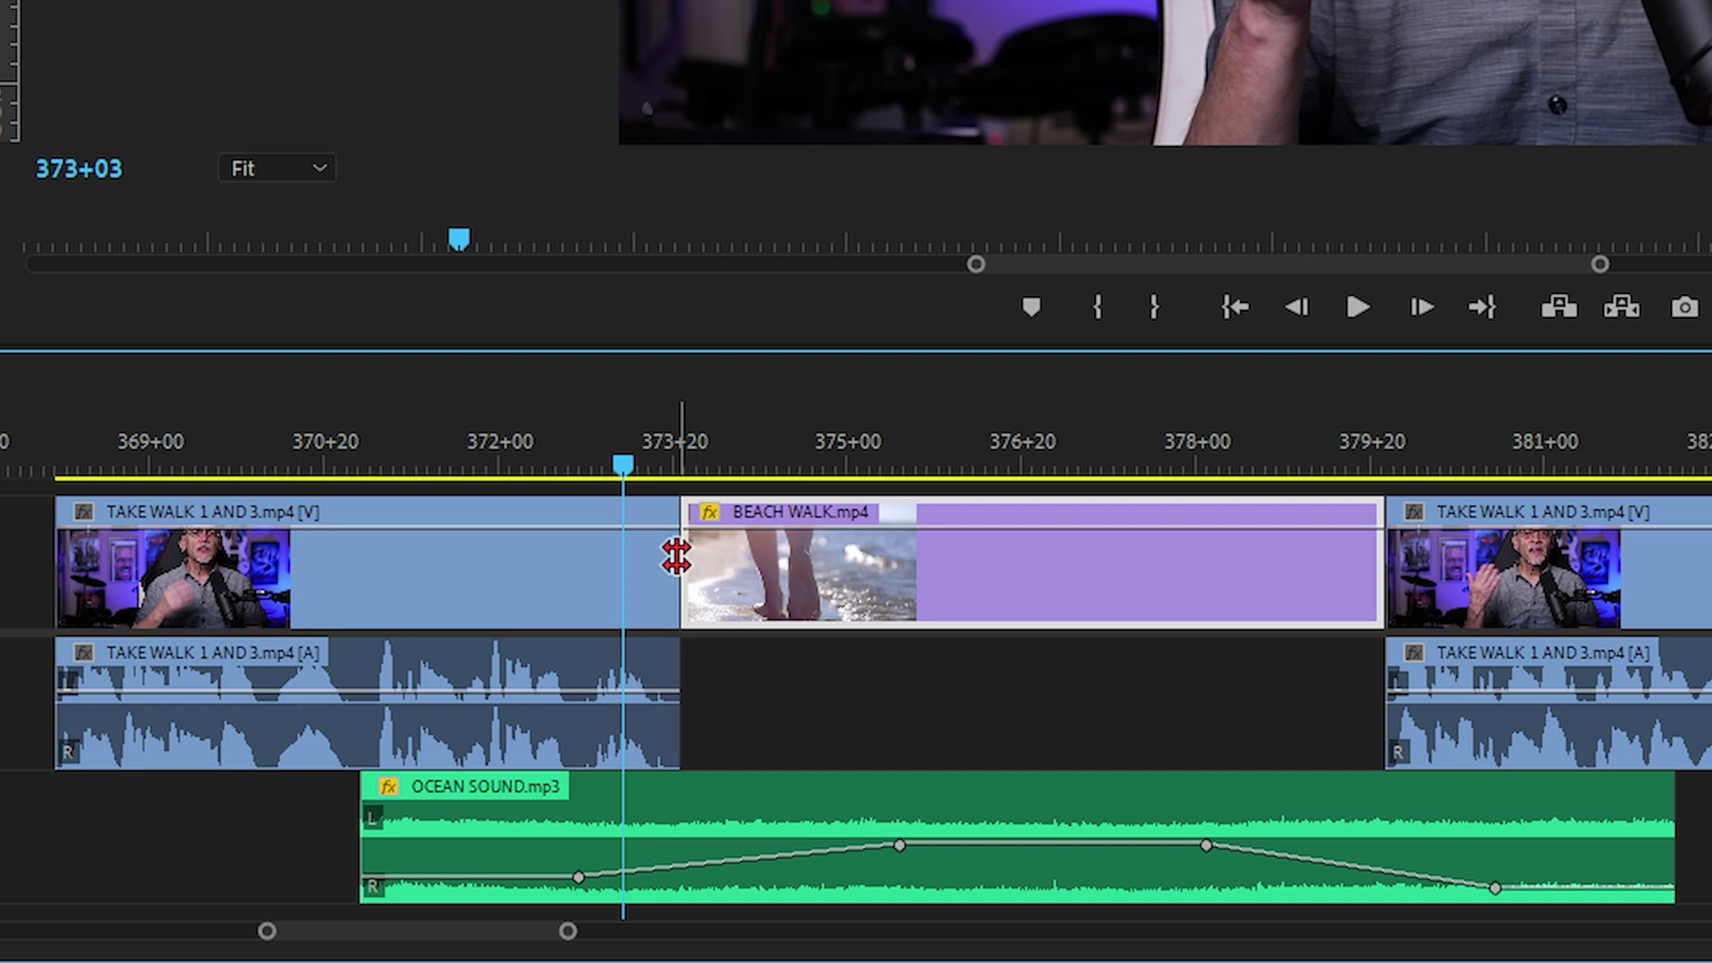
pyautogui.moveTo(676, 542); pyautogui.dragTo(362, 567)
pyautogui.moveTo(1387, 548); pyautogui.dragTo(1576, 548)
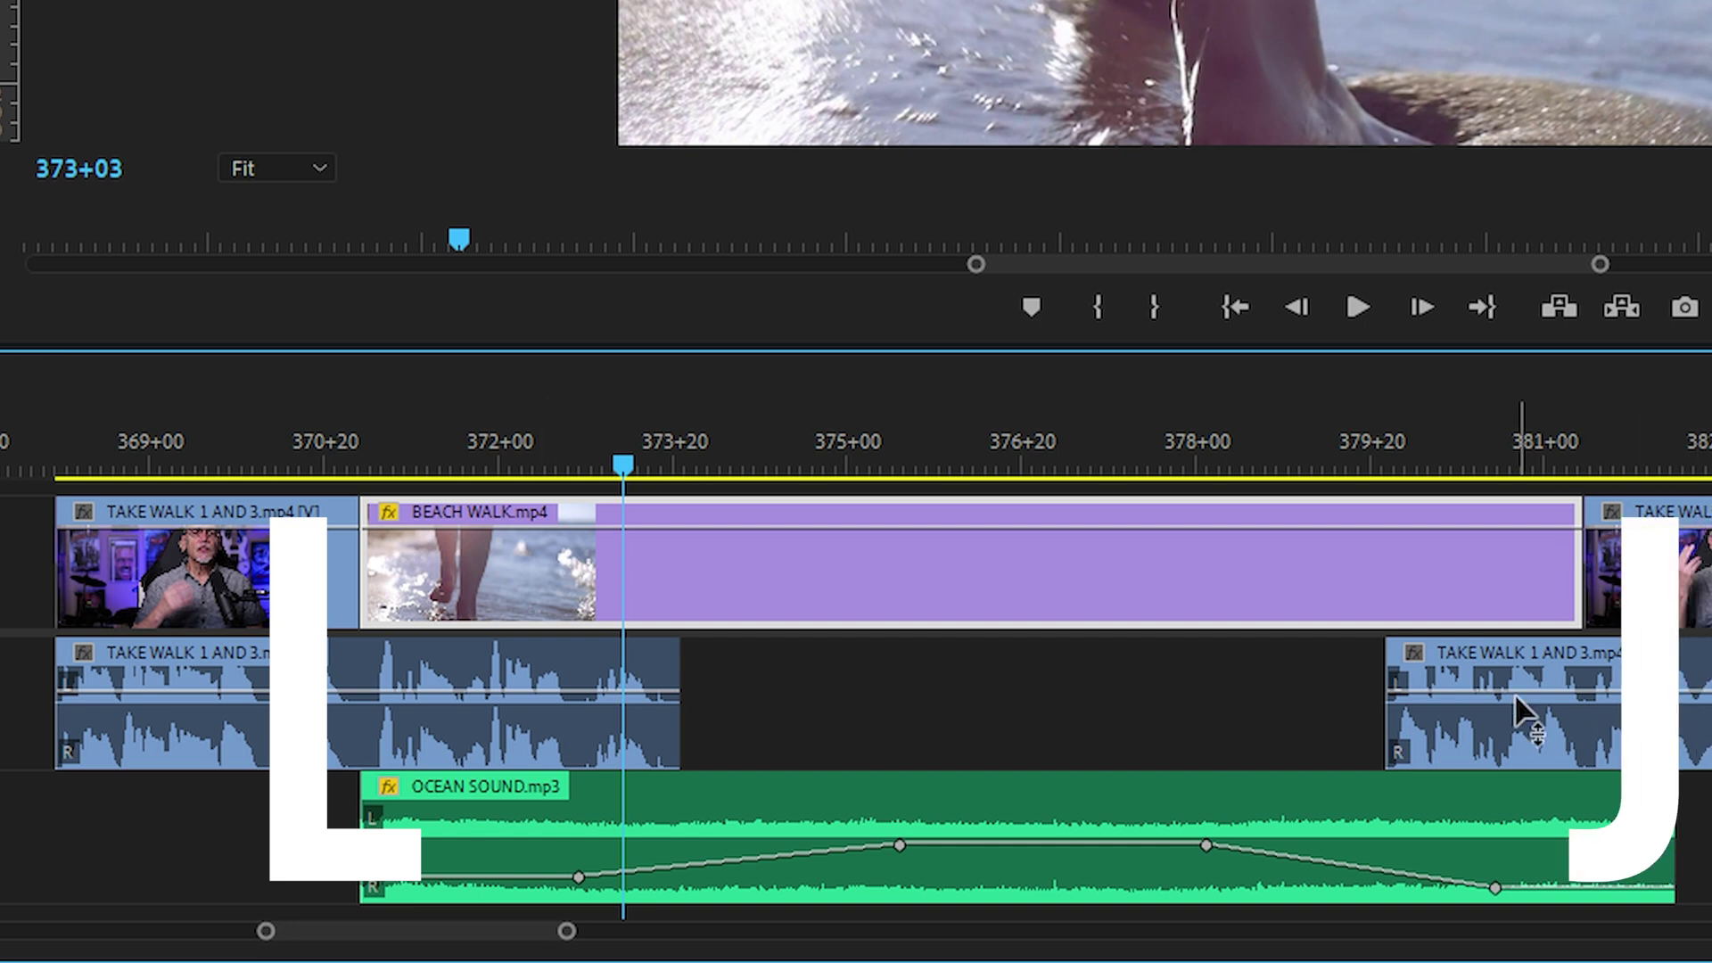
# - Shift the ocean sound's second volume keyframe earlier, to just after the first talking clip's audio ends, keeping its level
pyautogui.click(902, 854)
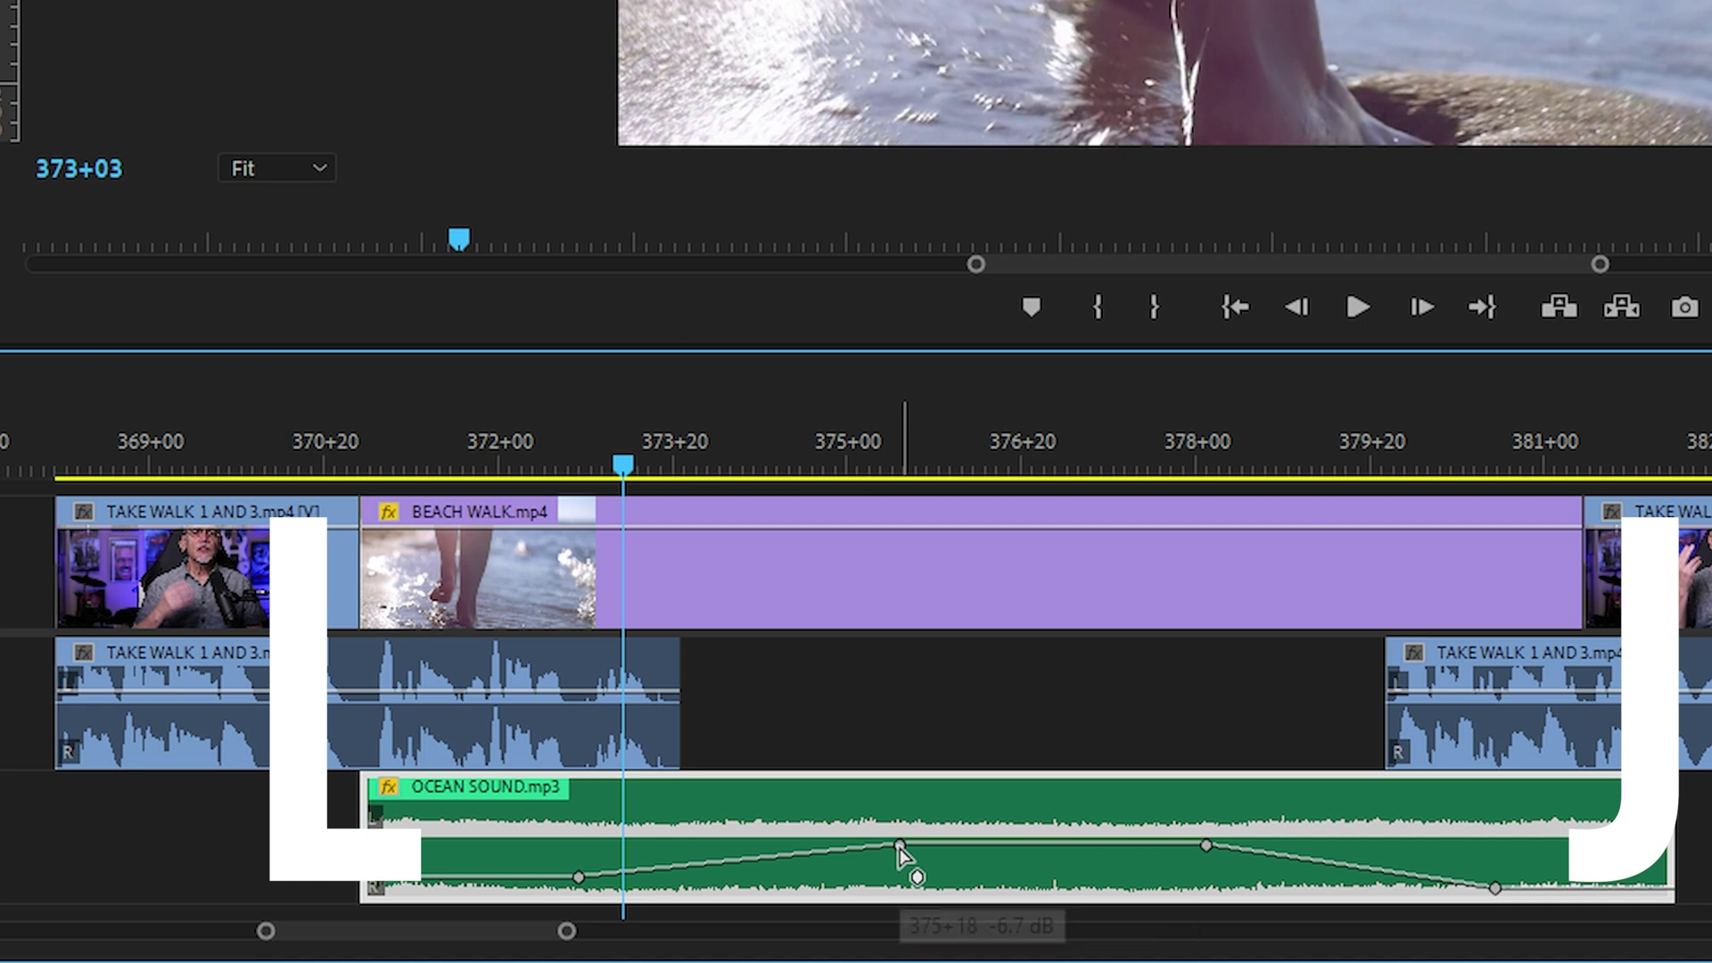
pyautogui.moveTo(900, 845); pyautogui.dragTo(741, 845)
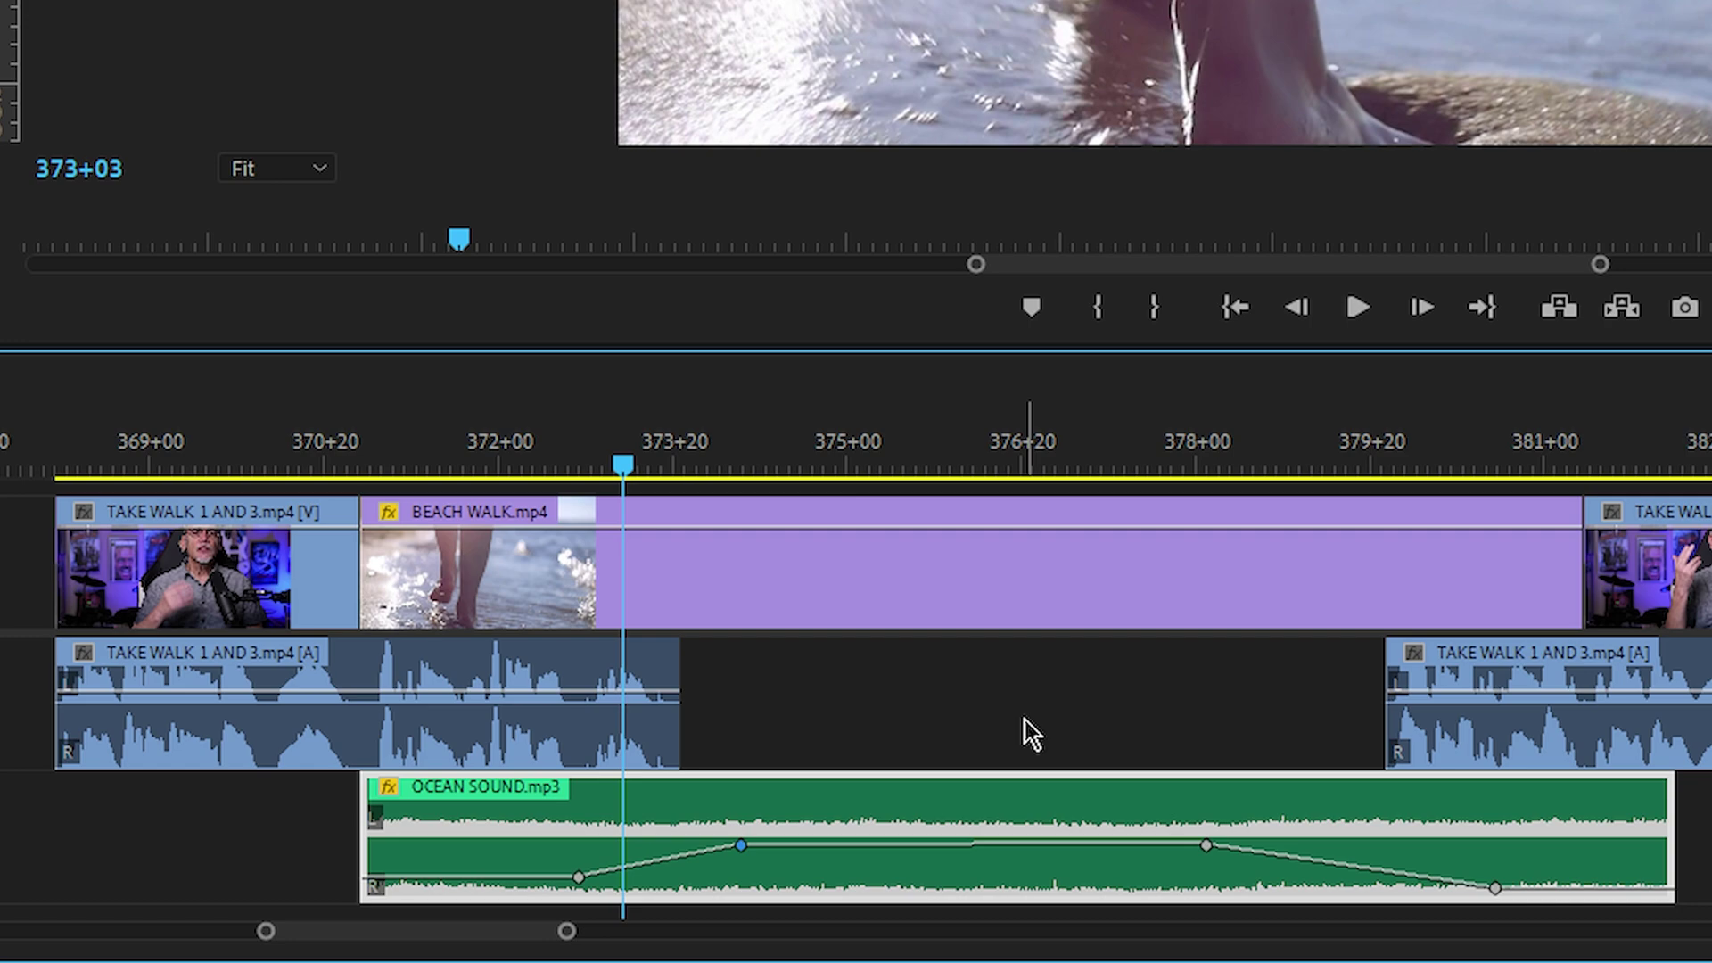